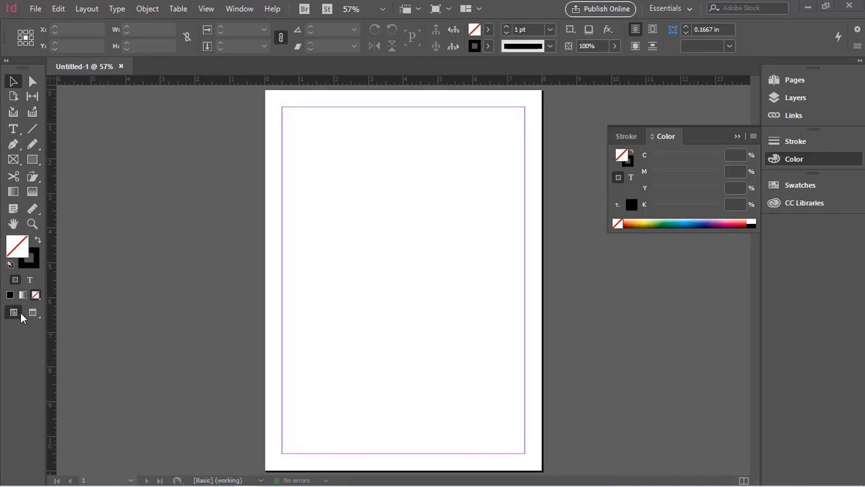
- View the page in Preview and Bleed screen modes and return to Normal mode
left_click(37, 316)
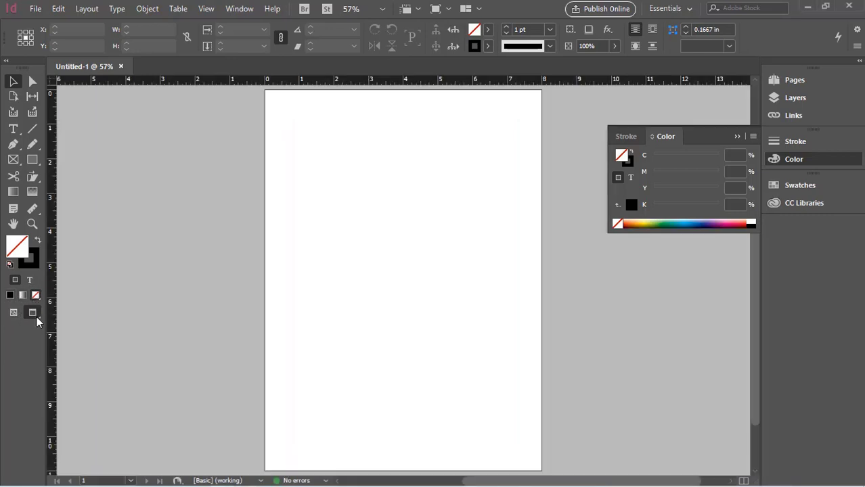
left_click(36, 316)
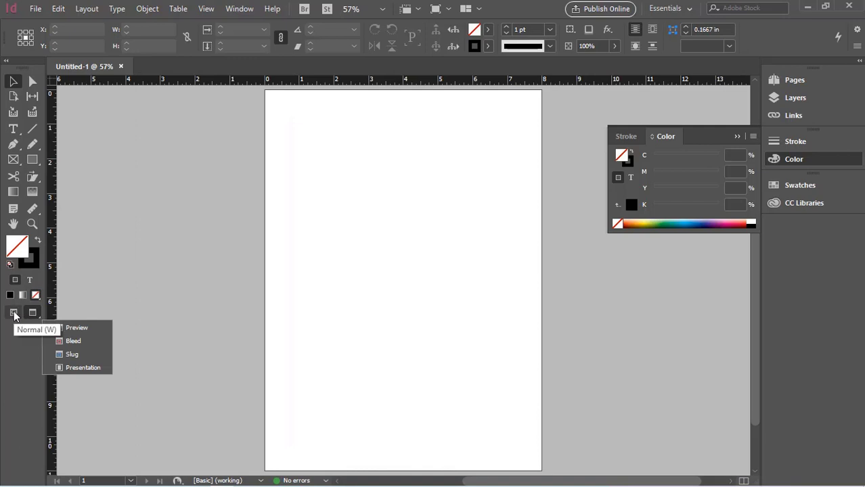
left_click(68, 341)
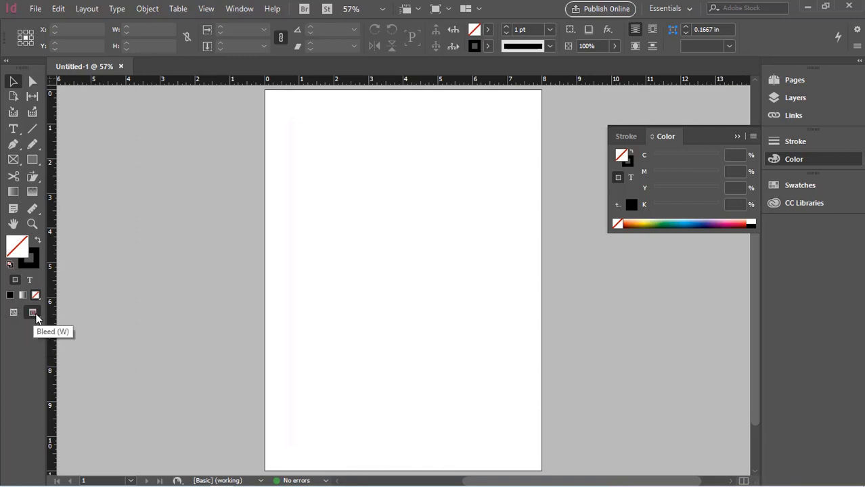
left_click_drag(38, 319, 57, 331)
left_click(13, 312)
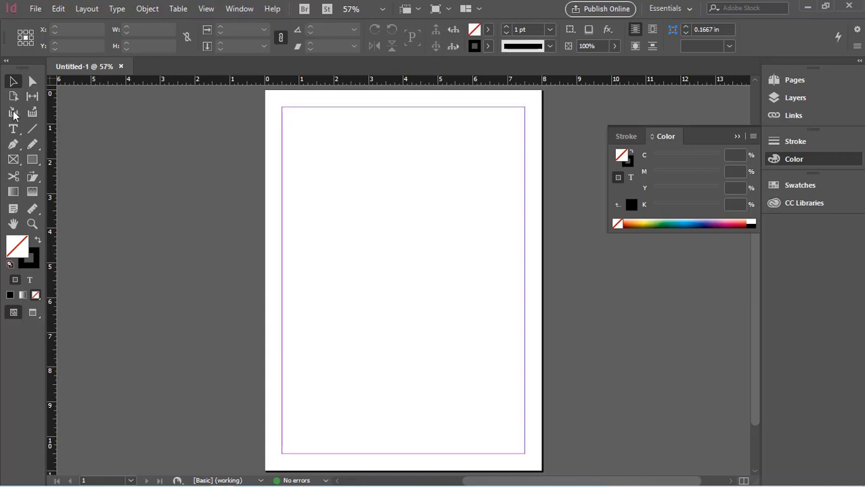
- Draw a rectangle about 2.58 by 2.12 in in the page's upper half and fill it with C=100 M=0 Y=0 K=0
left_click(32, 161)
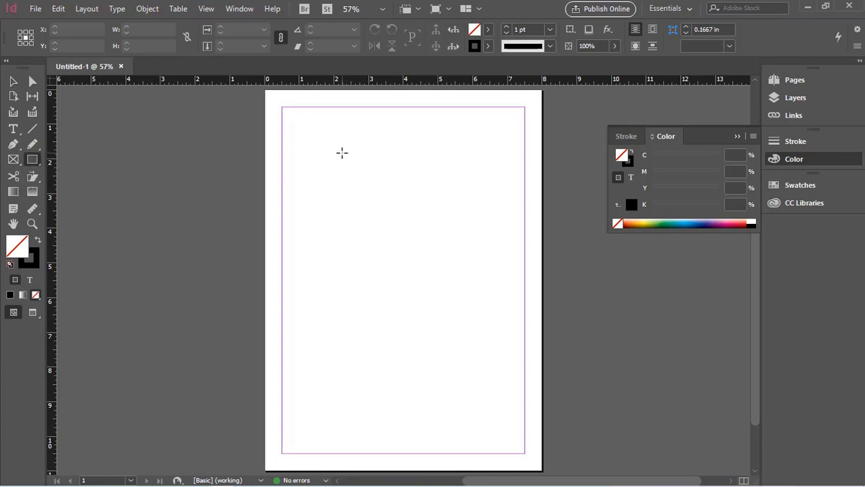
left_click_drag(342, 152, 431, 225)
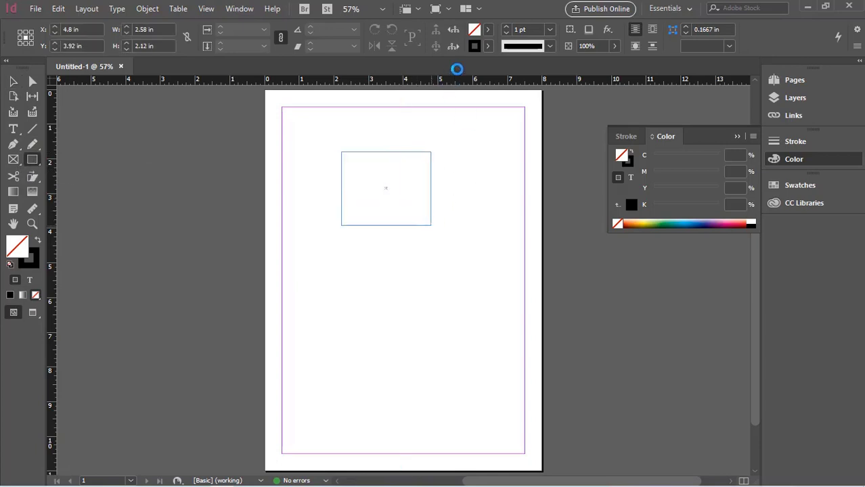
left_click(490, 32)
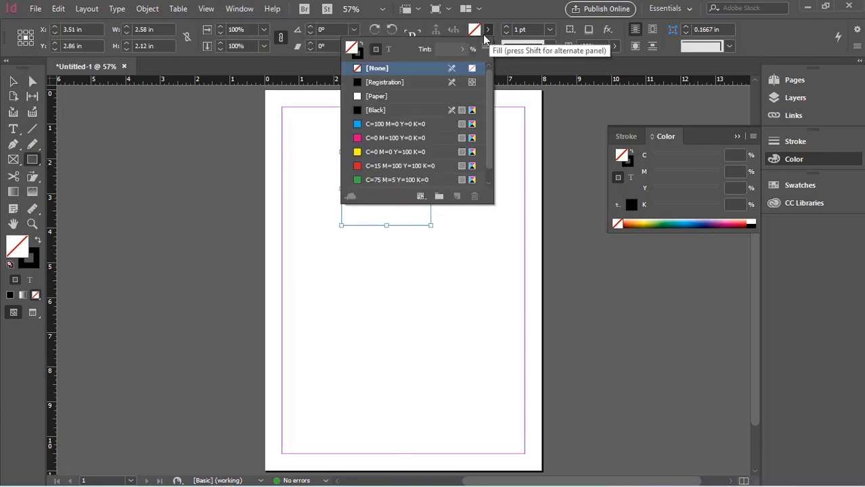
left_click(403, 123)
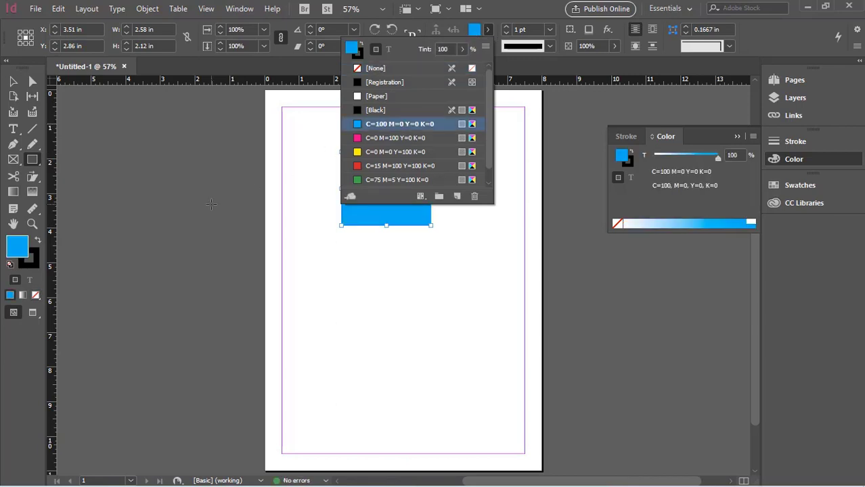
- Change the rectangle's fill in the Color Picker to the RGB green 00cb7b
double_click(18, 252)
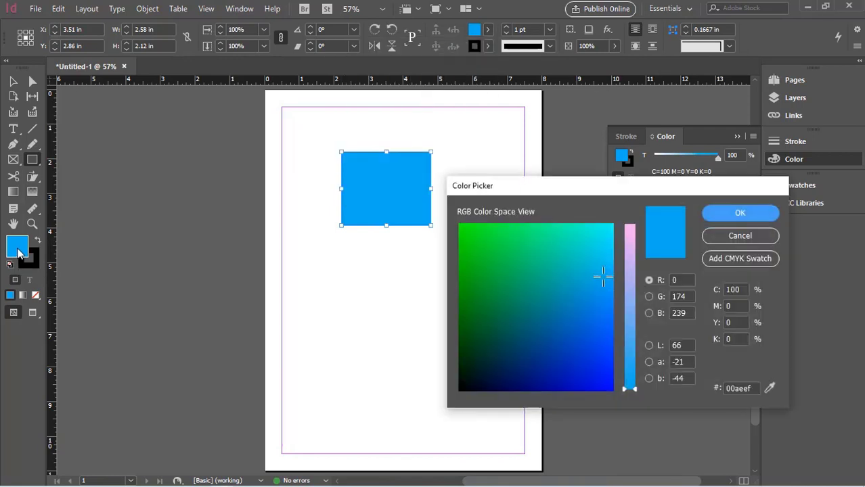
left_click_drag(513, 301, 531, 300)
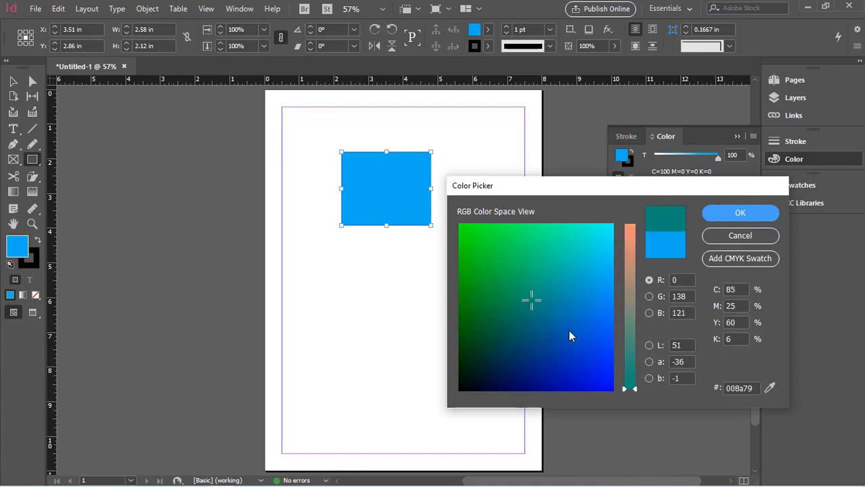
left_click(649, 346)
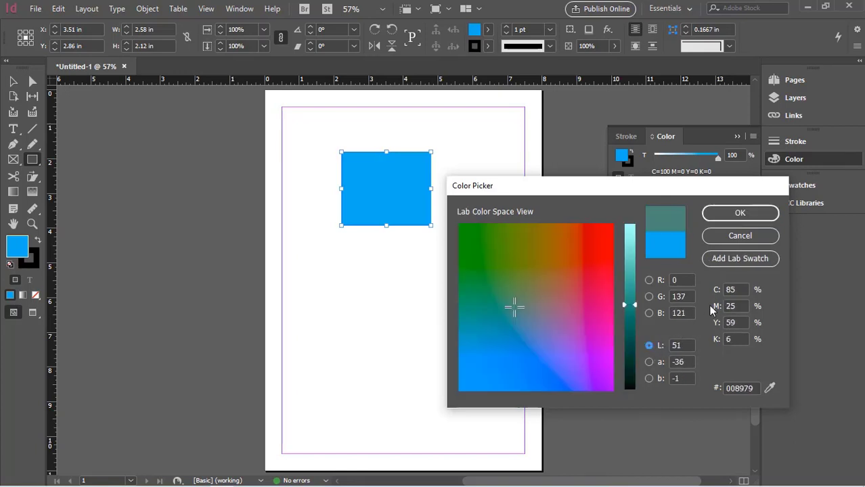
left_click(648, 279)
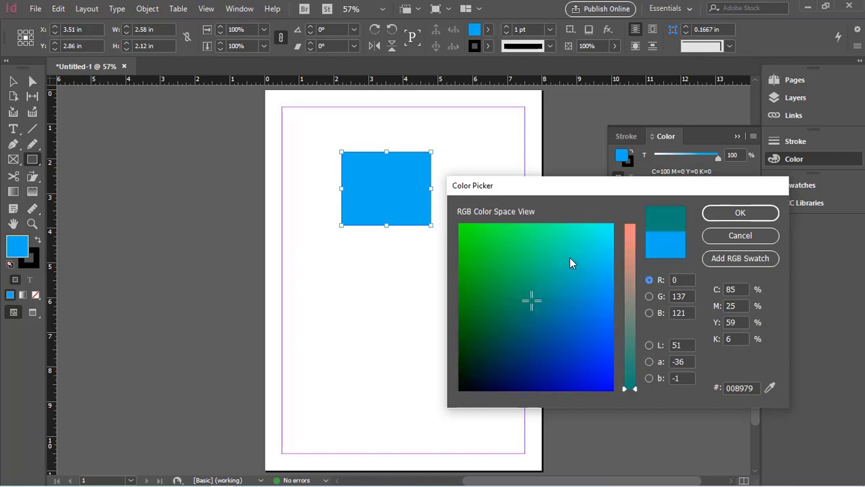
mouse_move(569, 256)
left_mouse_down()
mouse_move(537, 276)
mouse_move(545, 240)
mouse_move(559, 258)
mouse_move(539, 267)
mouse_move(533, 253)
mouse_move(527, 284)
mouse_move(599, 275)
left_mouse_up()
left_click(532, 256)
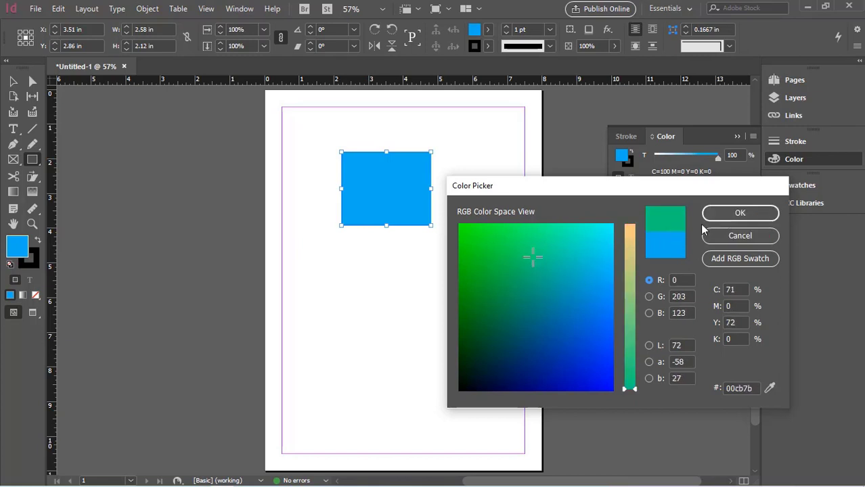
left_click(727, 216)
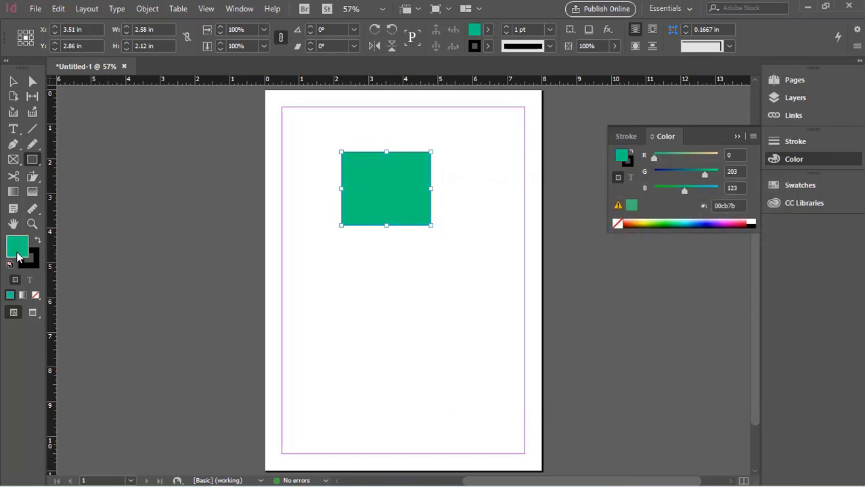
- Set the rectangle's stroke in the Color Picker to a dark blue of C=100 M=98 Y=12 K=12
double_click(37, 265)
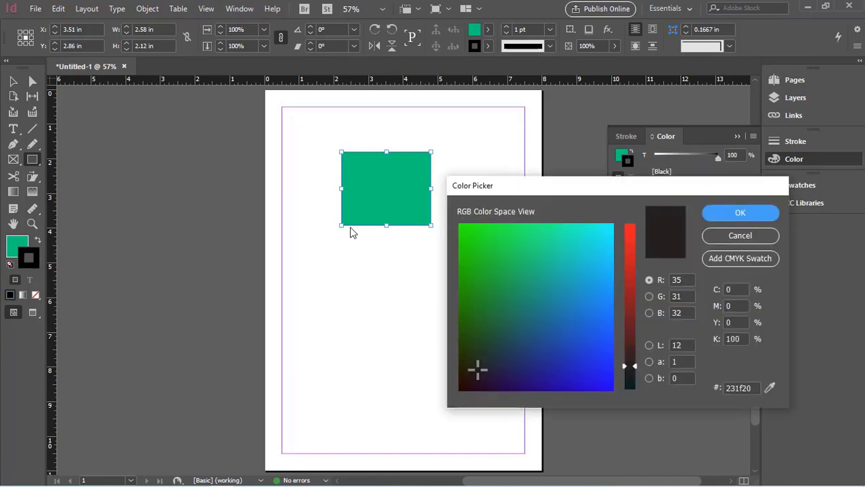
left_click_drag(596, 385, 541, 384)
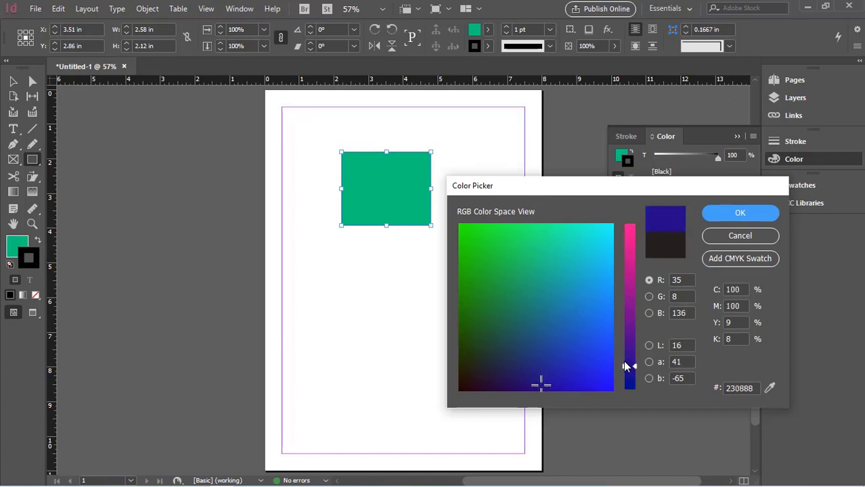
left_click_drag(630, 366, 630, 389)
left_click(740, 214)
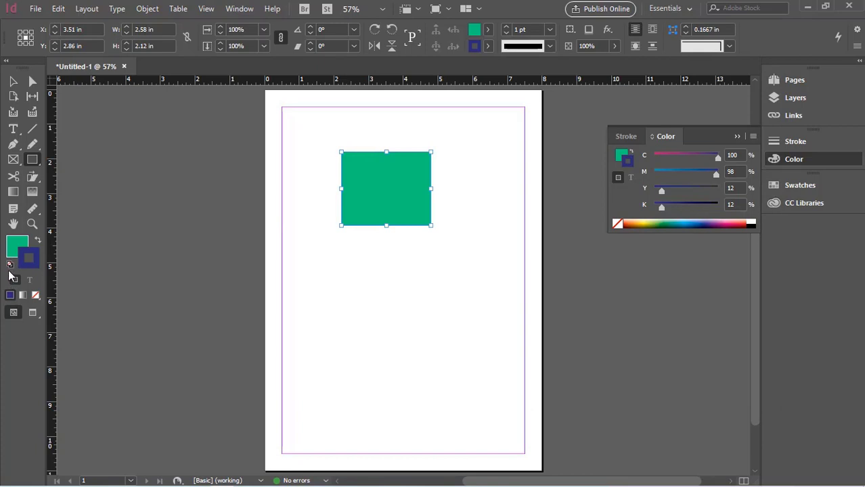
- Swap the rectangle's fill and stroke colors repeatedly, ending with a dark blue fill and green stroke
left_click(38, 241)
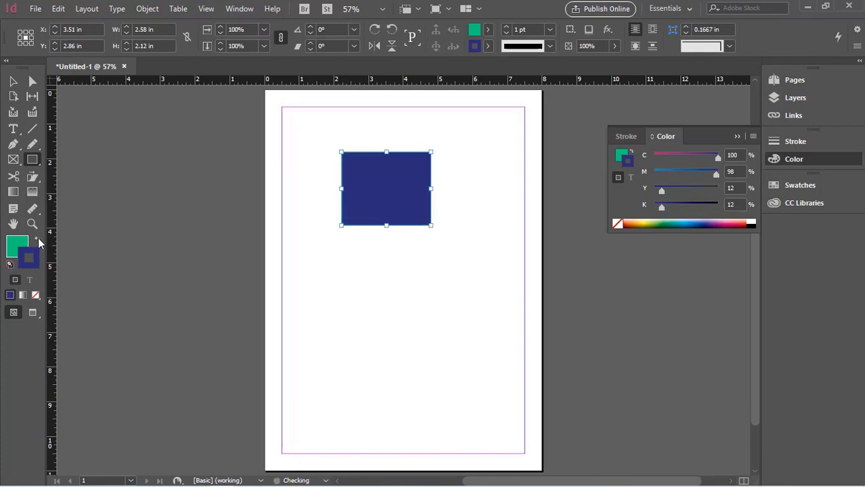
left_click(38, 241)
left_click(38, 241)
left_click(38, 241)
left_click(38, 241)
left_click(37, 241)
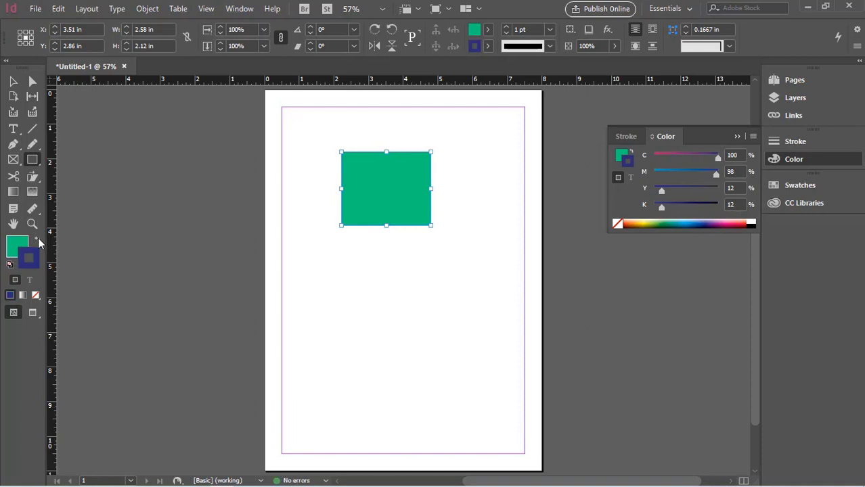
left_click(37, 242)
left_click(38, 241)
left_click(37, 241)
left_click(38, 241)
left_click(38, 241)
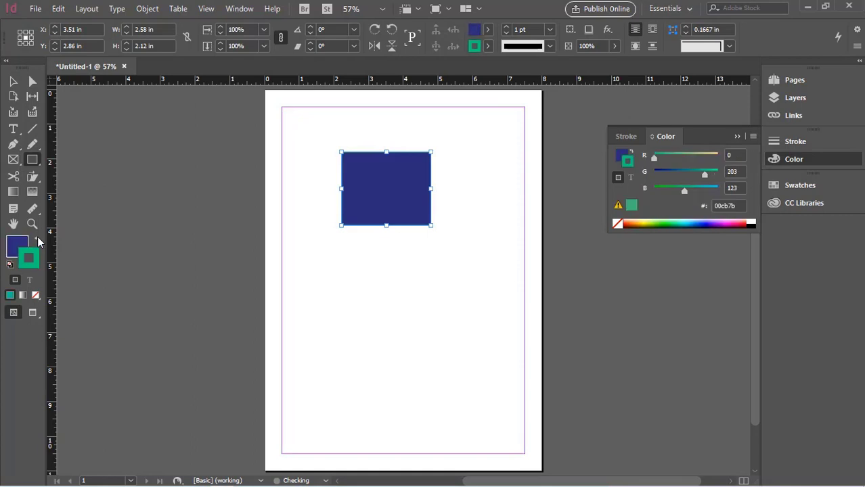
- Reset the rectangle to the default fill and stroke, and swap them to get a black fill with no stroke
left_click(11, 266)
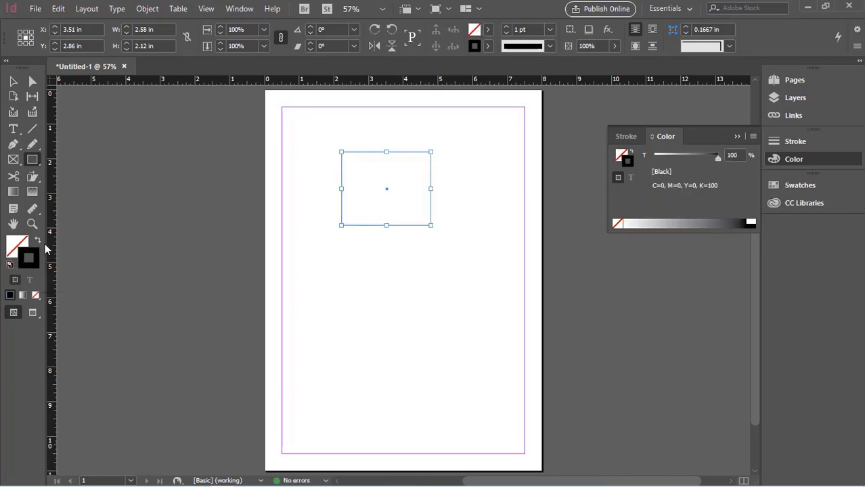
left_click(38, 241)
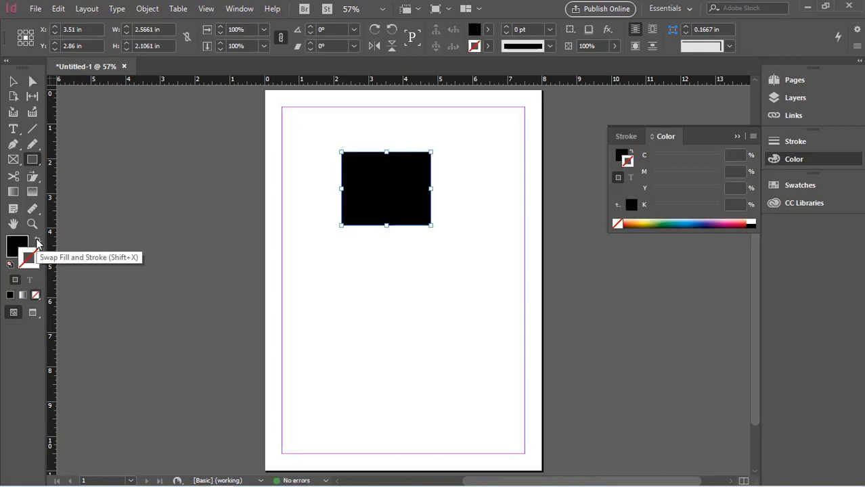
left_click(38, 241)
left_click(28, 258)
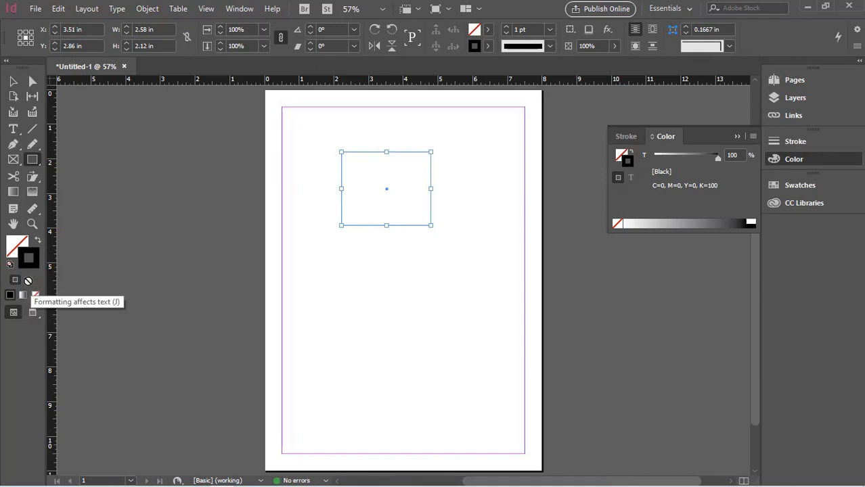
left_click(36, 240)
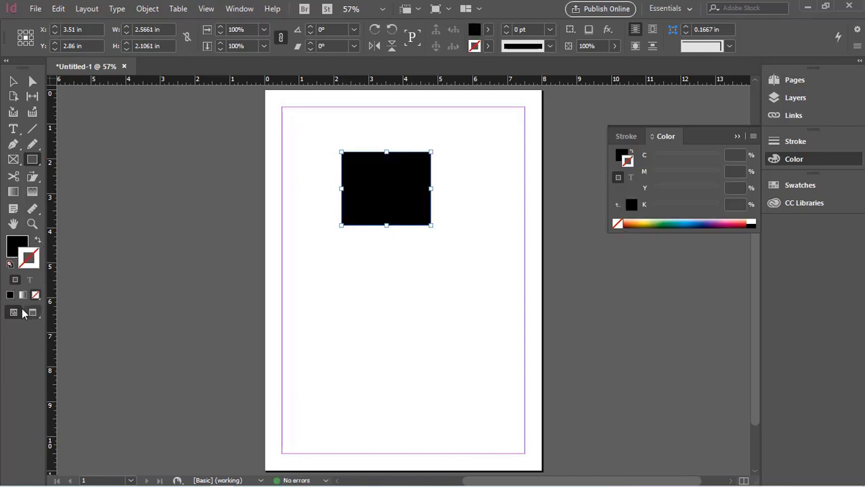
- Apply a gradient to the rectangle's stroke and replace it with black through the Color Picker
left_click(23, 296)
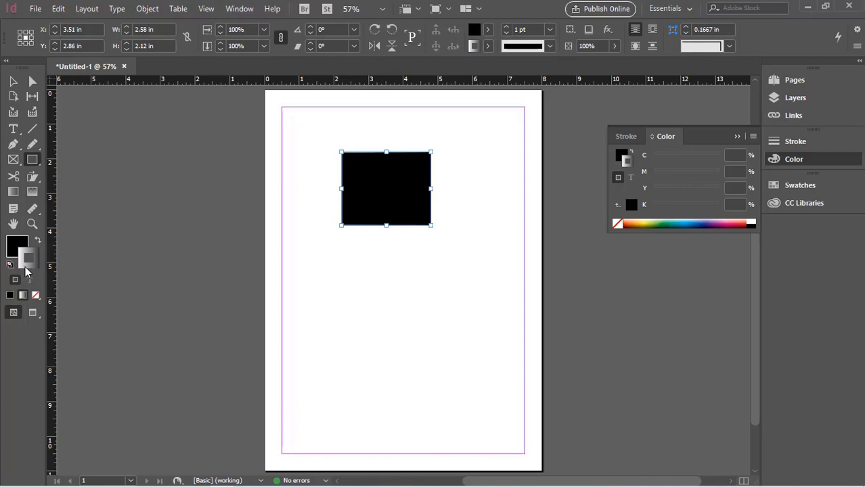
double_click(25, 267)
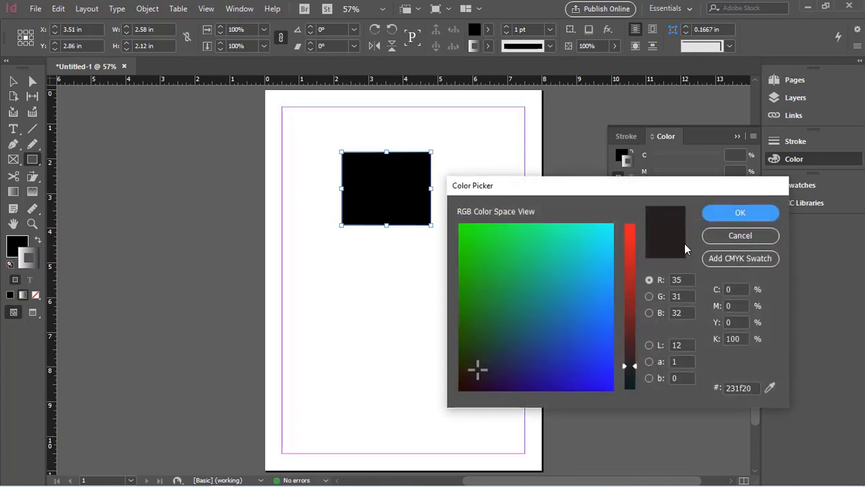
left_click(714, 214)
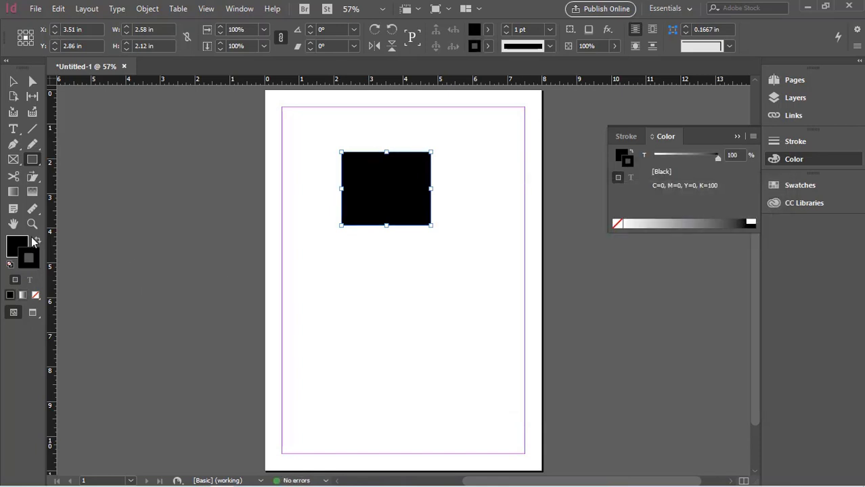
- Apply the gradient to the stroke, swap it with the black fill, and deselect the rectangle
left_click(23, 296)
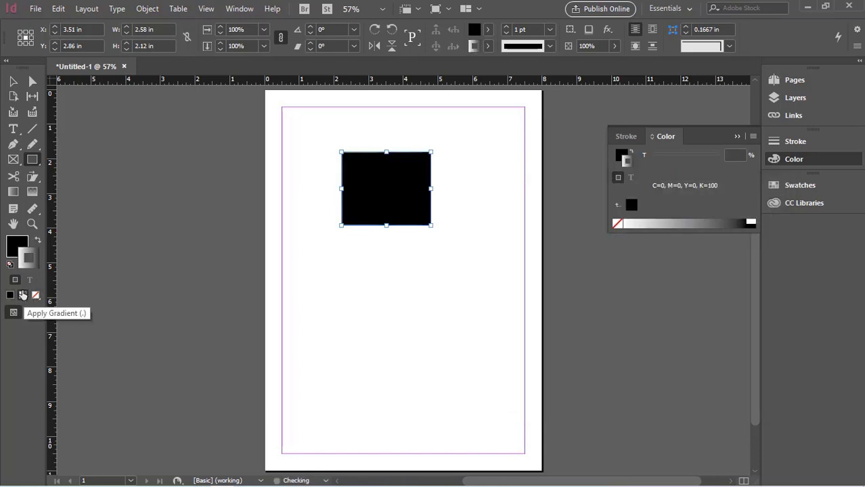
left_click(39, 243)
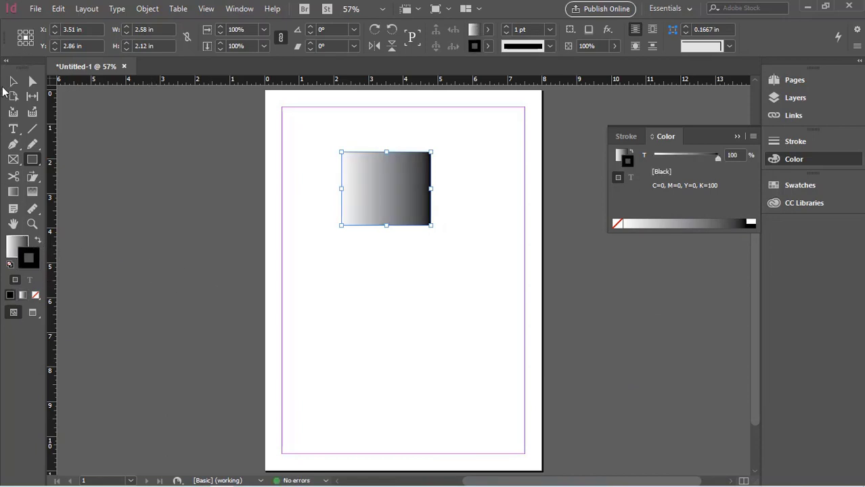
left_click(12, 82)
left_click(340, 287)
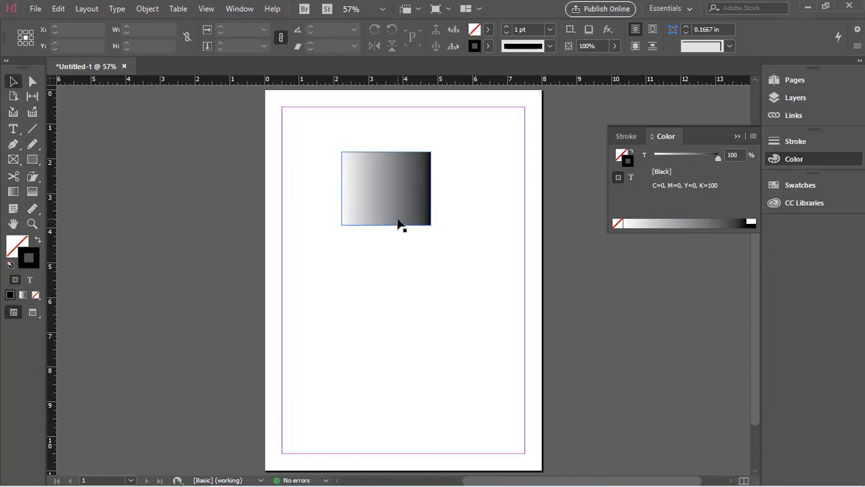
- Select the gradient-filled rectangle and set the tint of its black stroke to 96%
left_click(400, 223)
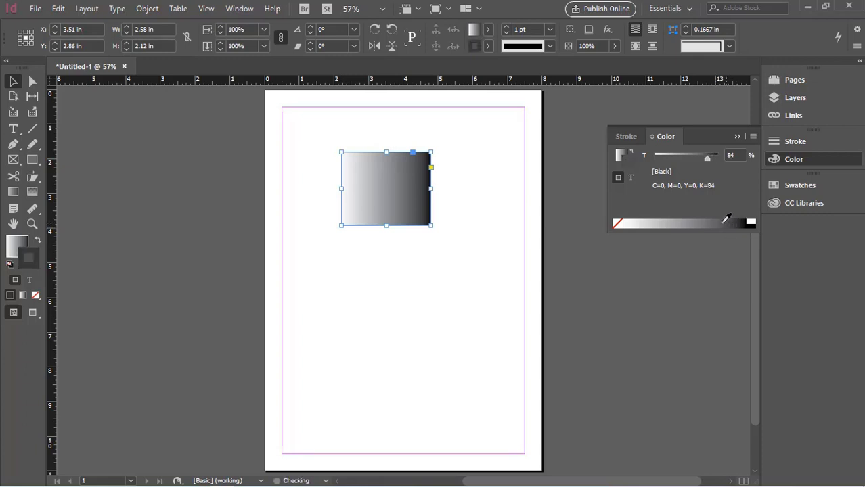
left_click(724, 219)
left_click(734, 221)
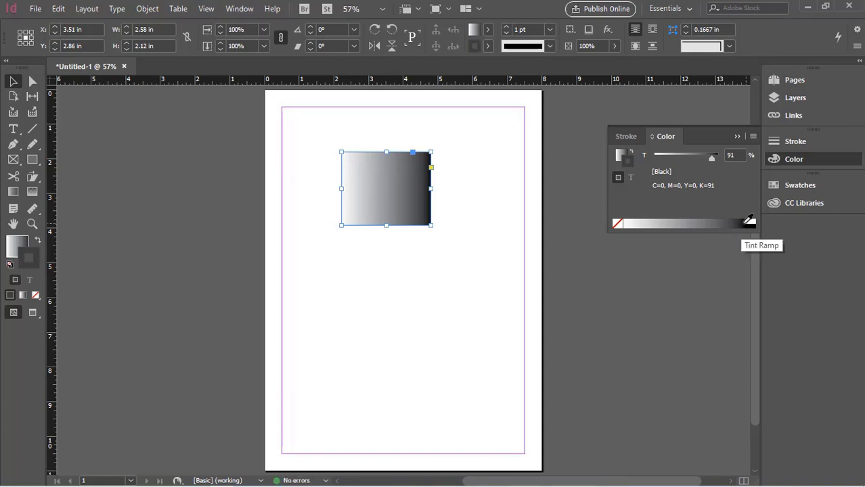
left_click(747, 221)
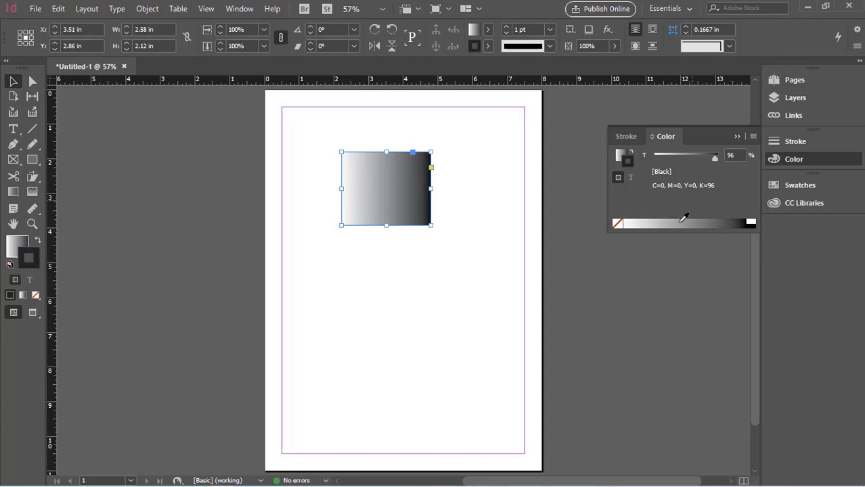
left_click(789, 185)
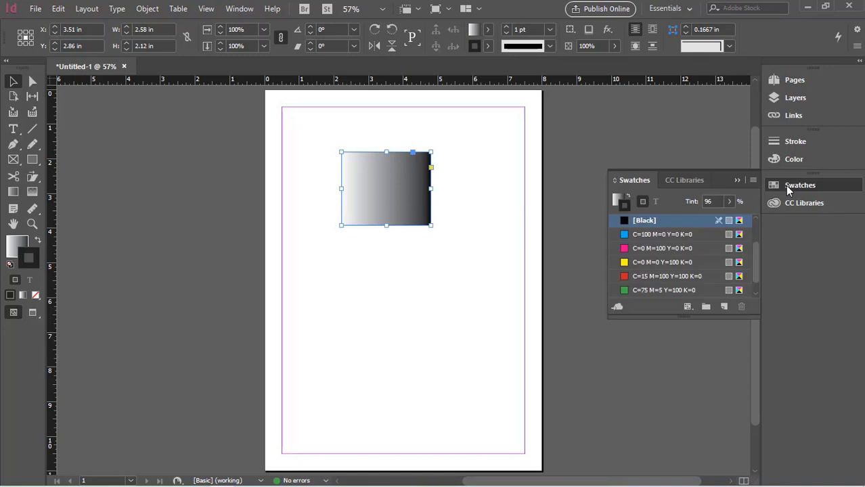
left_click(791, 160)
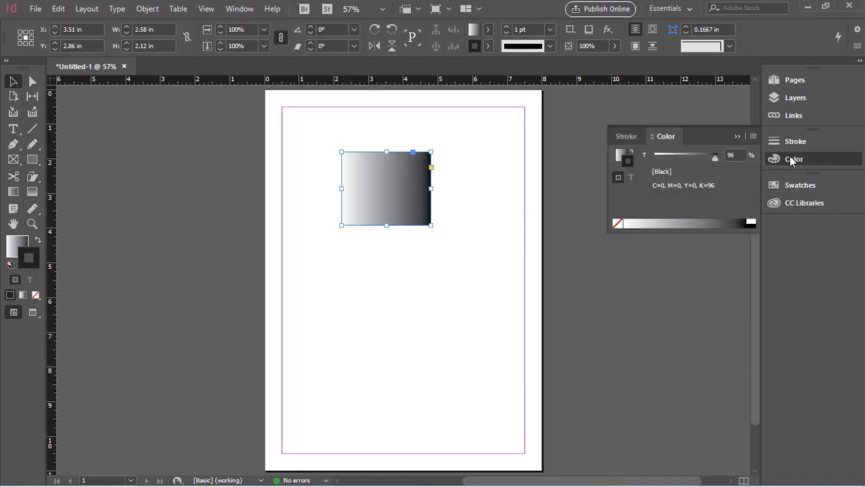
- Set the tint of the rectangle's black stroke to 88%, and swap its fill and stroke back and forth
left_click(653, 219)
left_click_drag(685, 217, 736, 216)
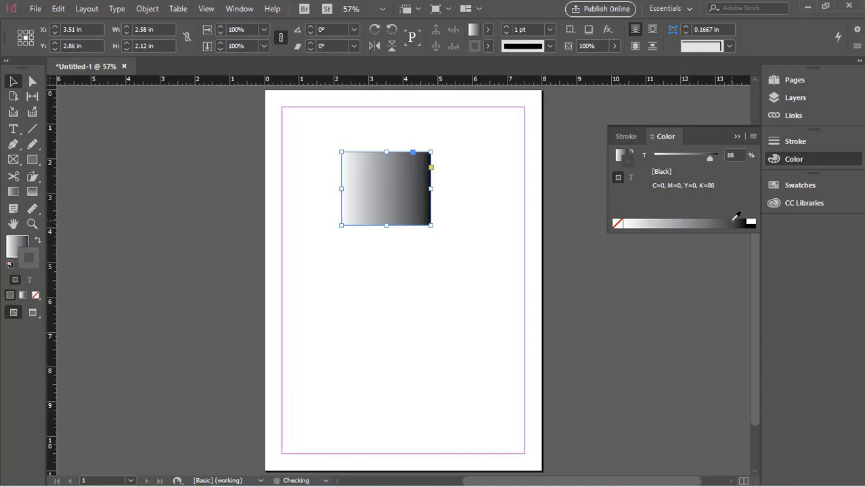
left_click(39, 241)
left_click(38, 241)
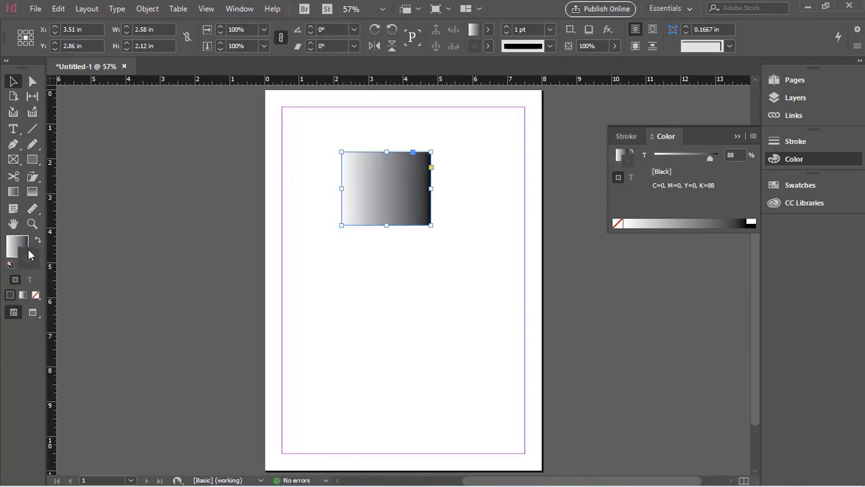
left_click(37, 243)
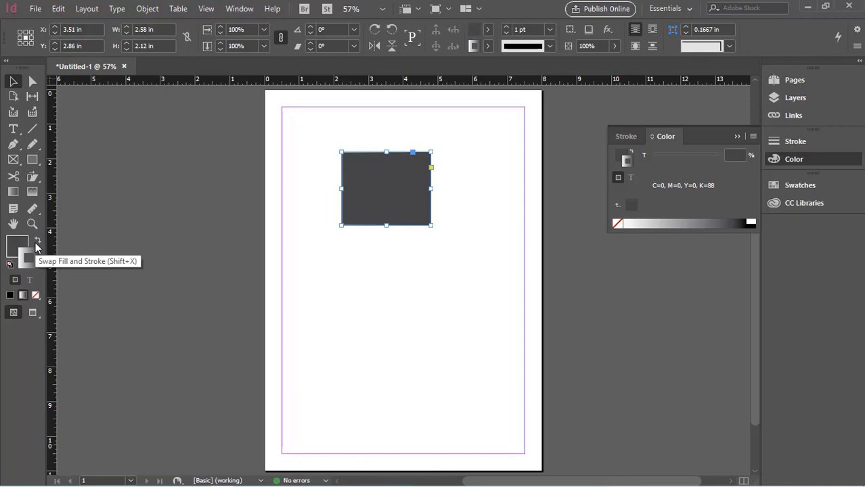
left_click(36, 244)
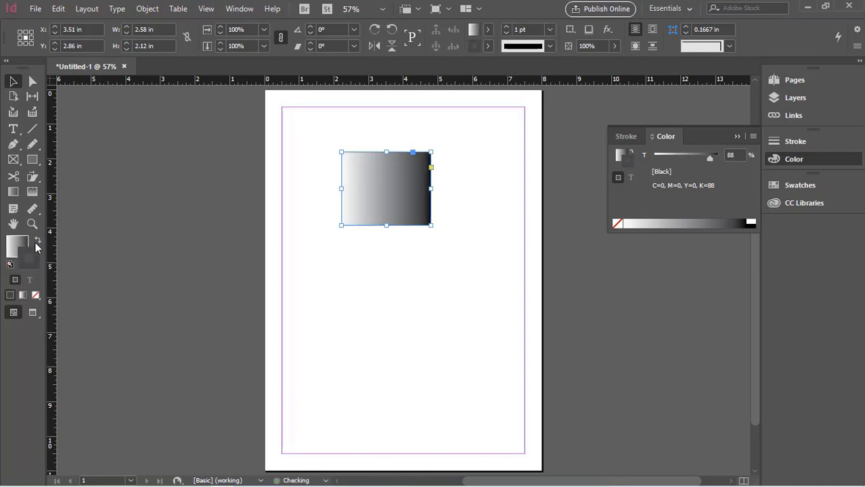
- Apply a gradient to the rectangle's stroke, replace it with None, and swap the fill and stroke back and forth
left_click(21, 296)
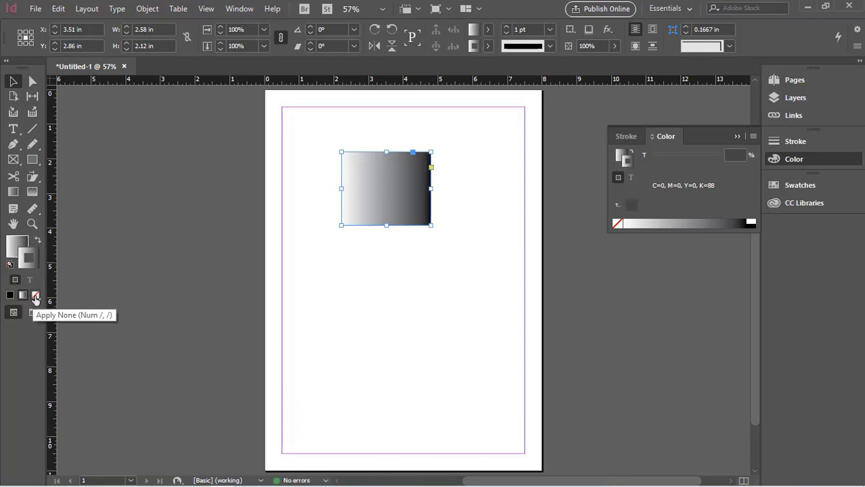
left_click(35, 296)
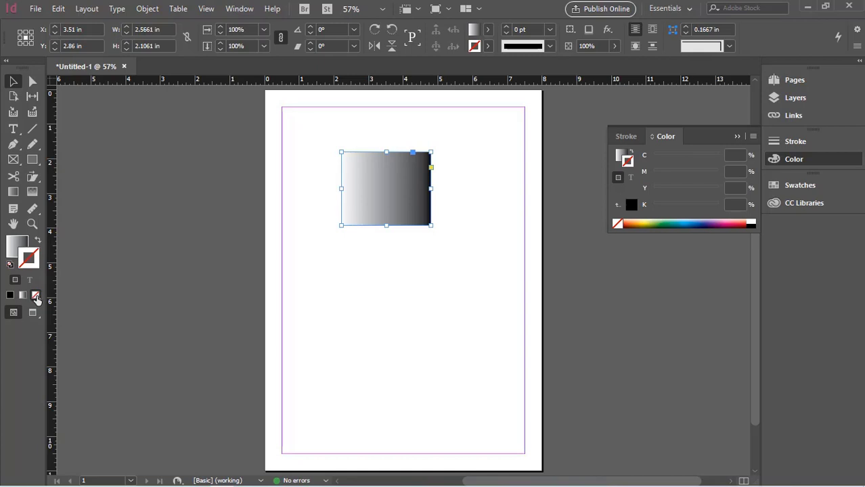
left_click(38, 240)
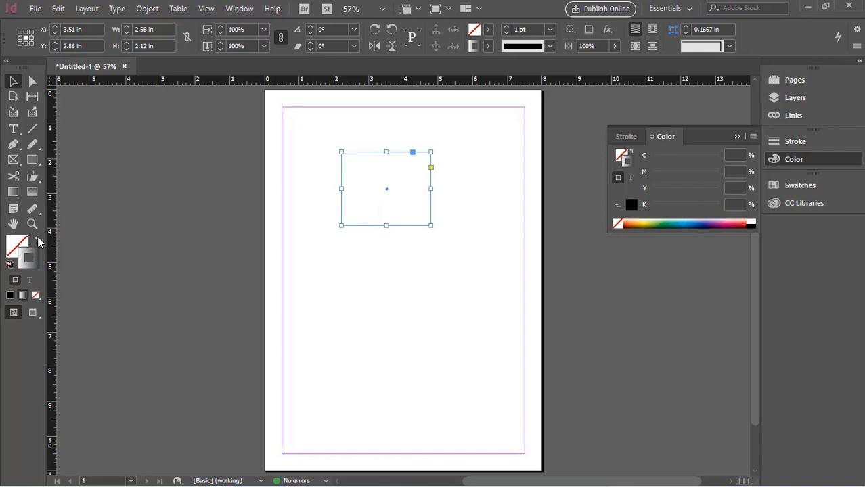
left_click(38, 241)
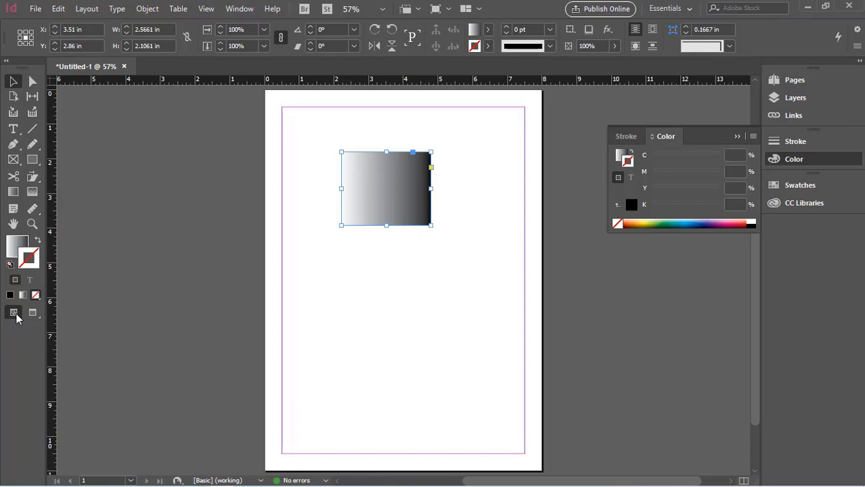
- Show the page in the Preview, Bleed and Slug screen modes in turn
left_click(37, 316)
left_click(39, 315)
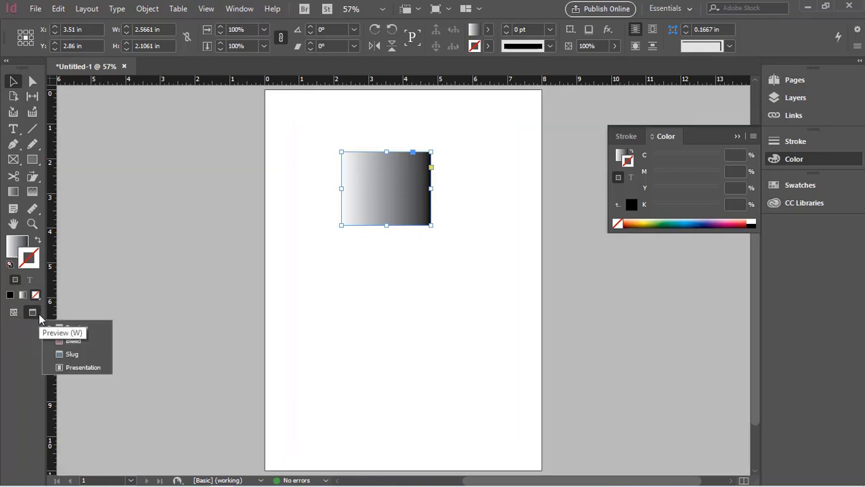
left_click(74, 341)
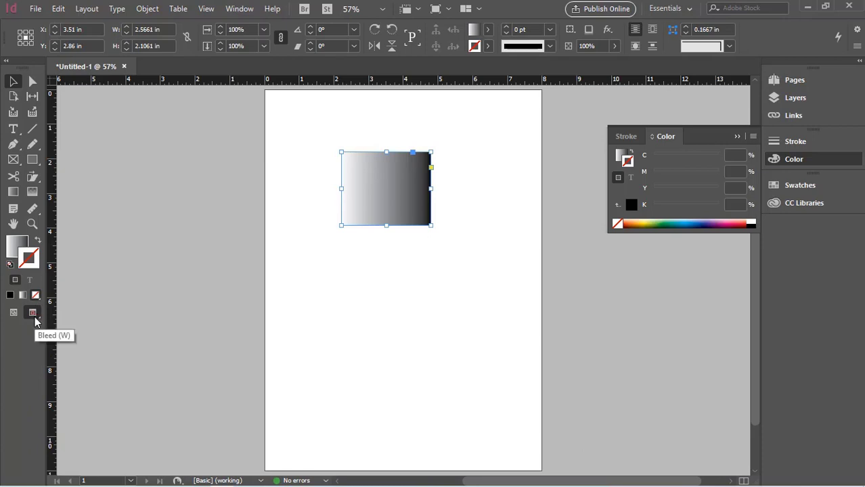
left_click(37, 319)
left_click(70, 356)
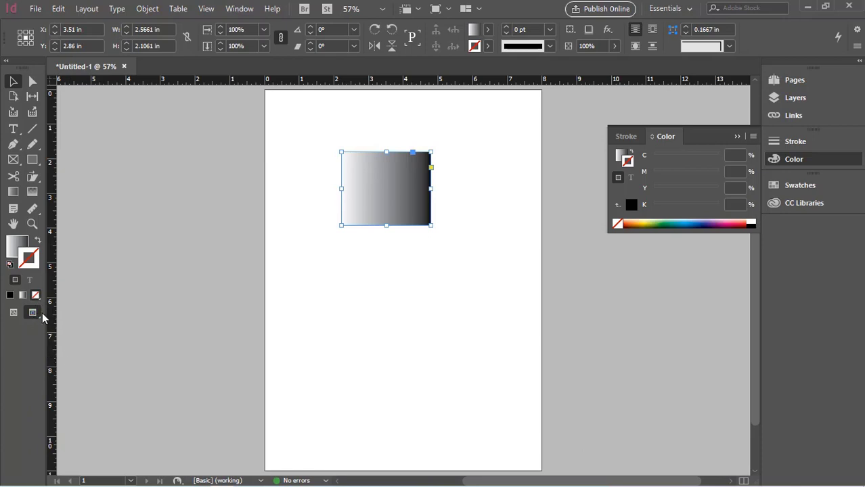
- Show the page in Presentation mode, exit it, and set the screen mode to Preview
left_click(36, 315)
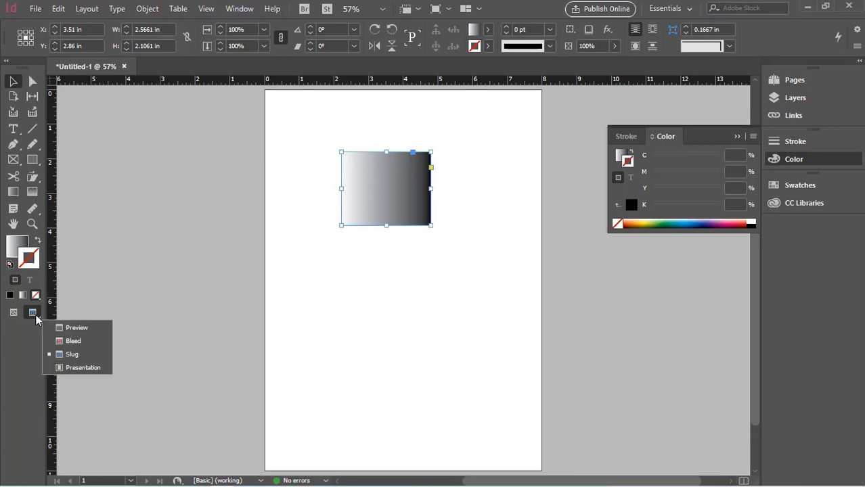
left_click(70, 368)
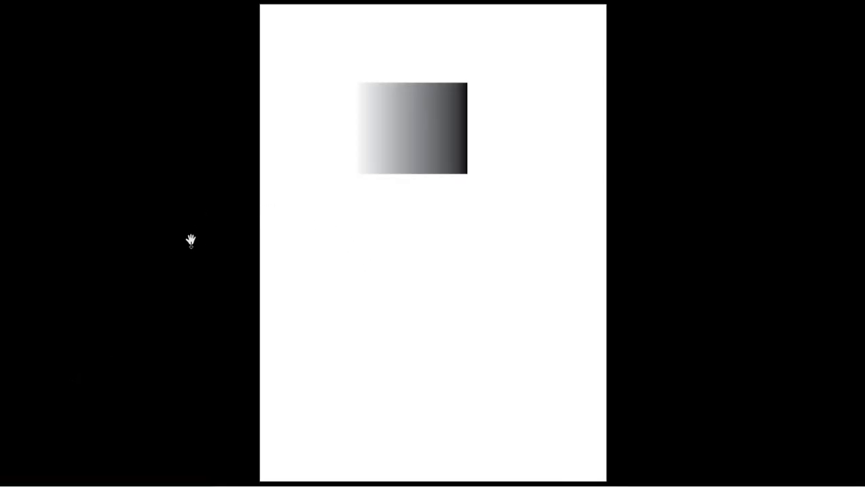
key("Escape")
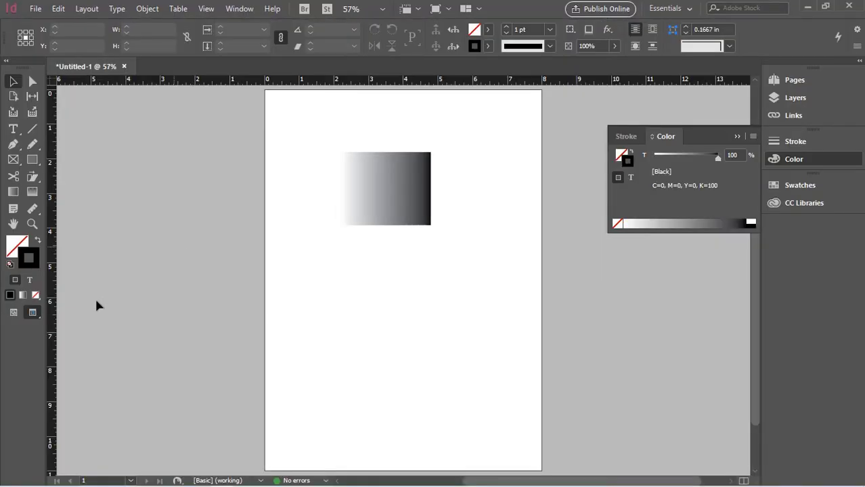
left_click(32, 317)
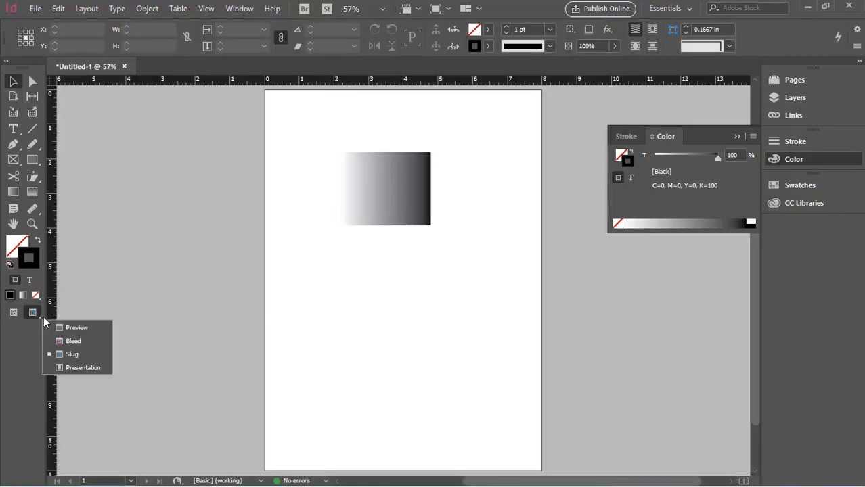
left_click(72, 328)
- Pan the page with the Hand tool and magnify it with the Zoom tool up to 2400%
left_click(14, 224)
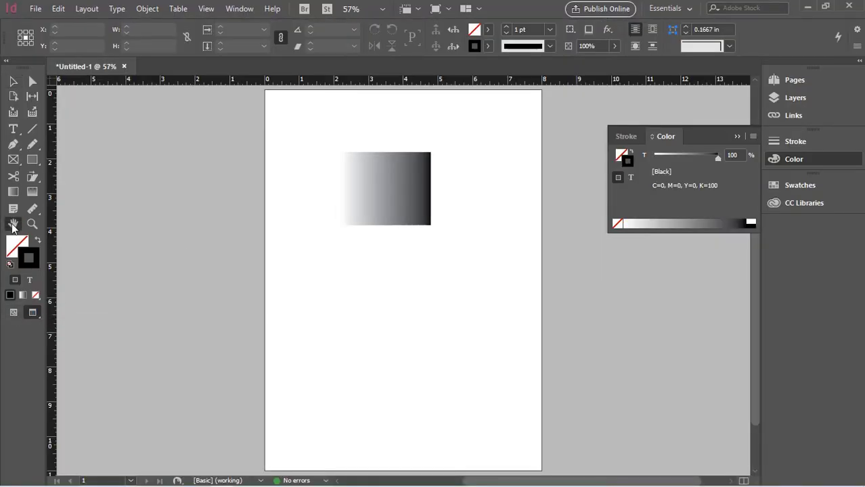
left_click_drag(268, 275, 165, 233)
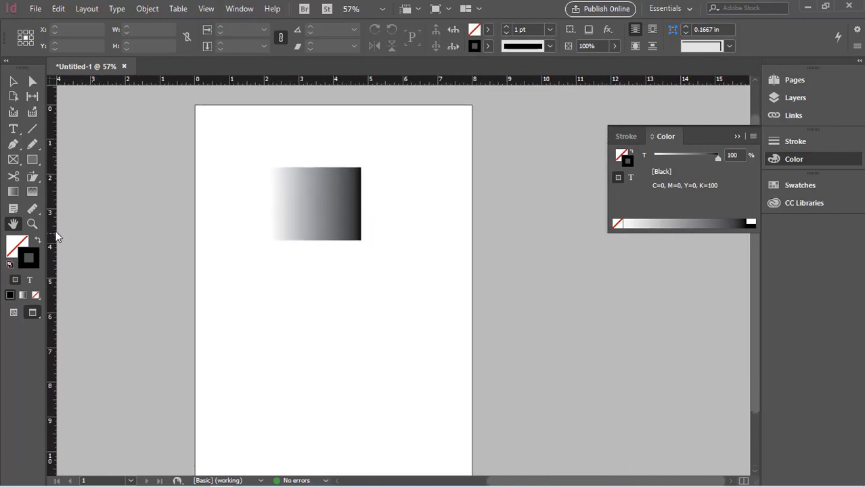
left_click(30, 224)
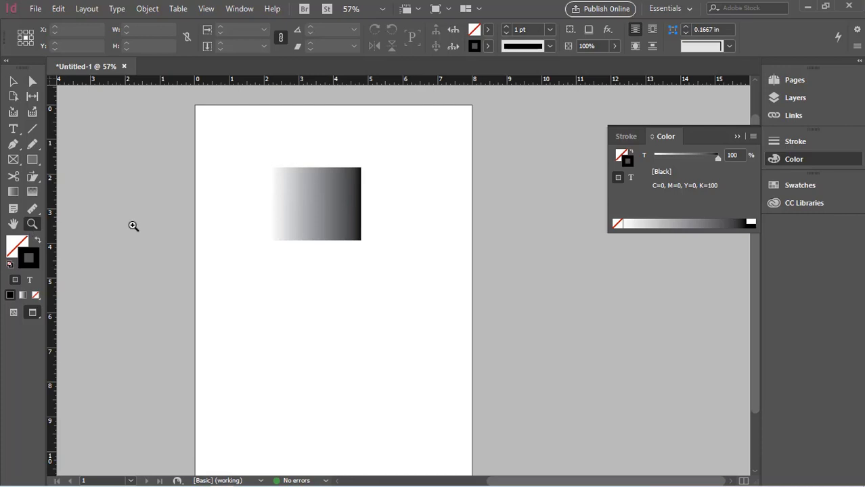
left_click(310, 211)
left_click_drag(548, 320, 82, 92)
left_click_drag(587, 327, 181, 184)
scroll(379, 244, "down", 3)
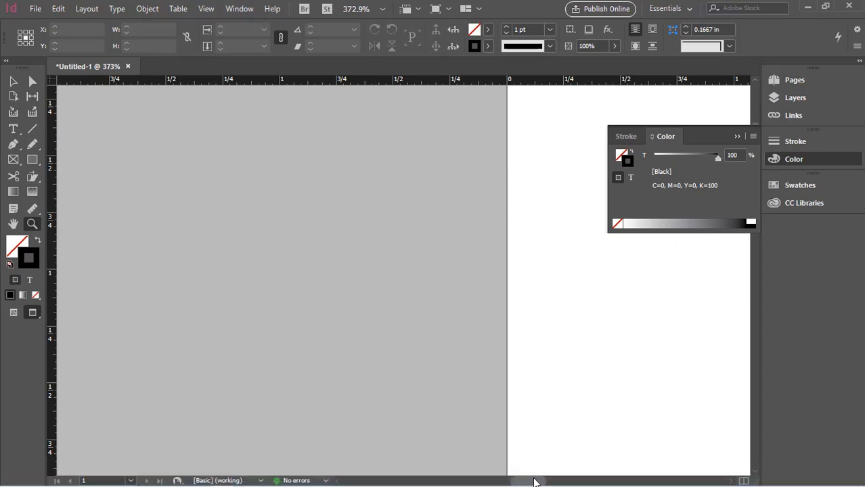
left_click_drag(535, 481, 611, 481)
scroll(265, 226, "down", 1)
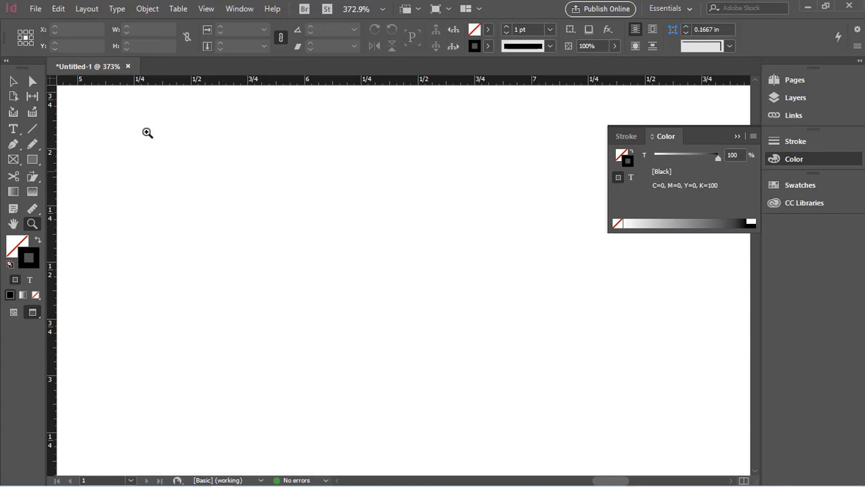
left_click(235, 177)
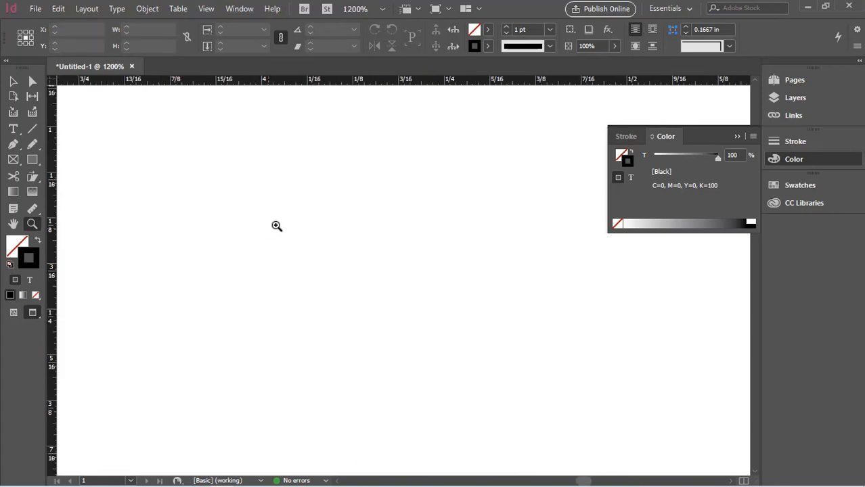
left_click(334, 347)
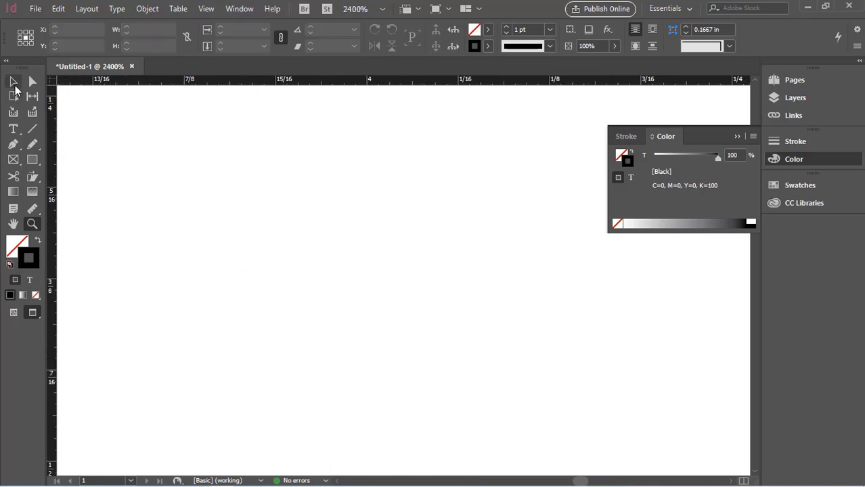
- Return to the Selection tool and bring the whole gradient rectangle back into view at 150% zoom
left_click(13, 82)
scroll(312, 269, "down", 5)
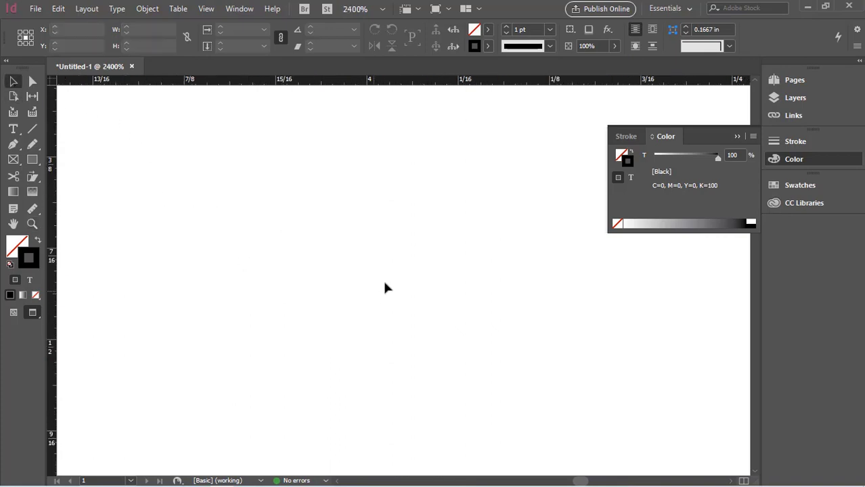
scroll(402, 260, "down", 5)
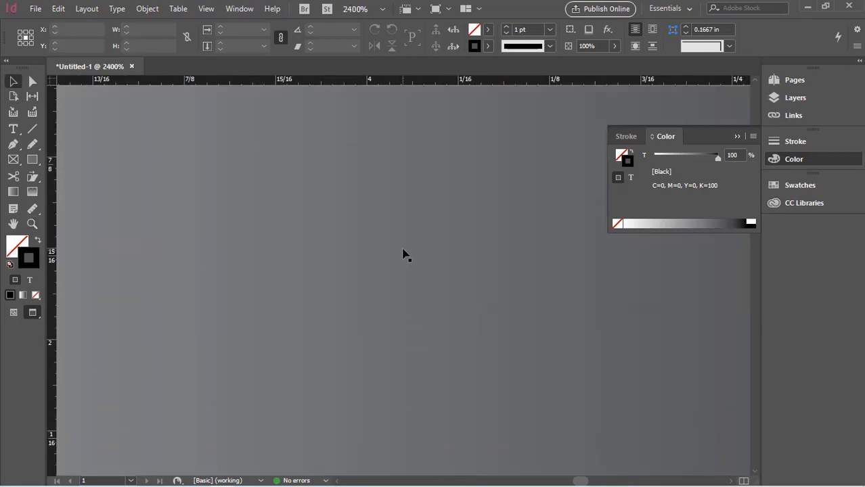
scroll(400, 246, "down", 8)
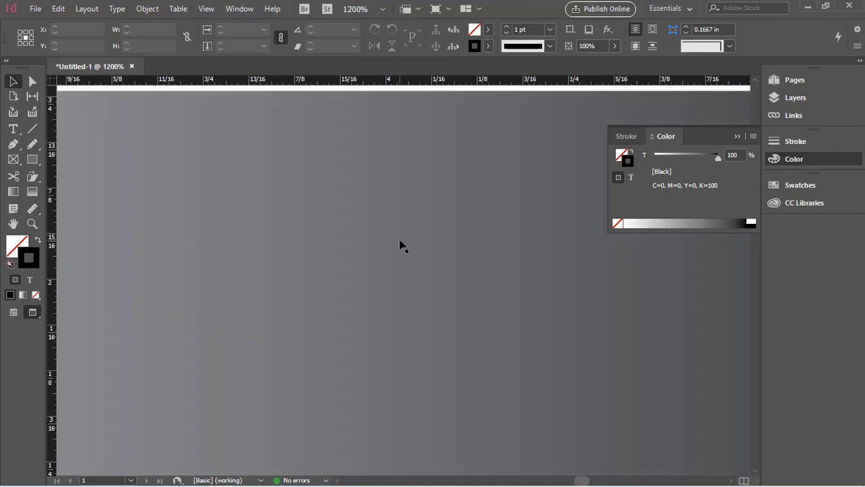
scroll(400, 246, "up", 3)
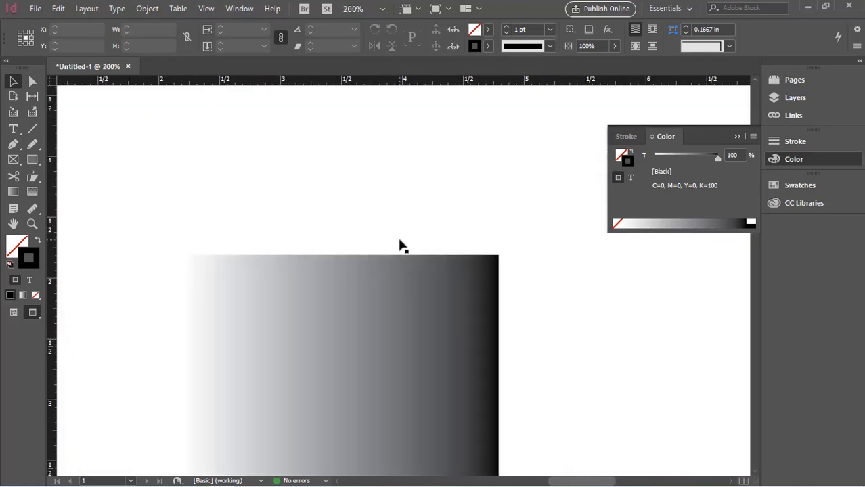
scroll(401, 244, "down", 2)
scroll(400, 245, "down", 1)
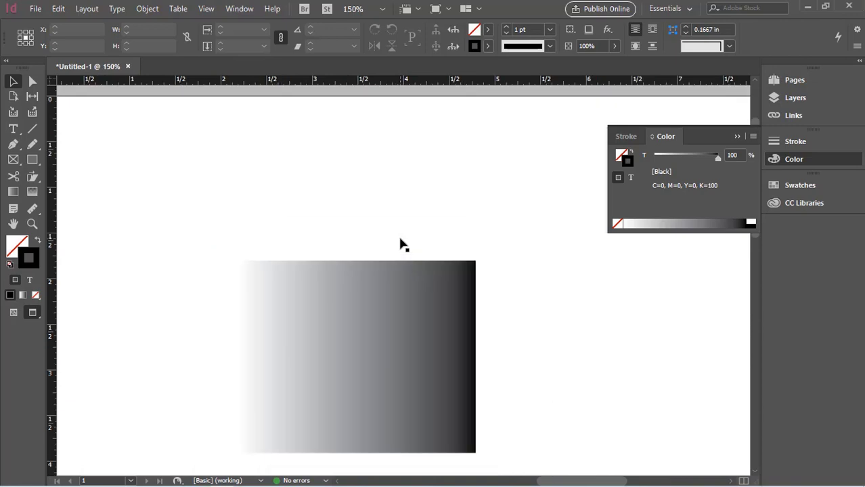
scroll(400, 244, "up", 4)
scroll(400, 241, "down", 5)
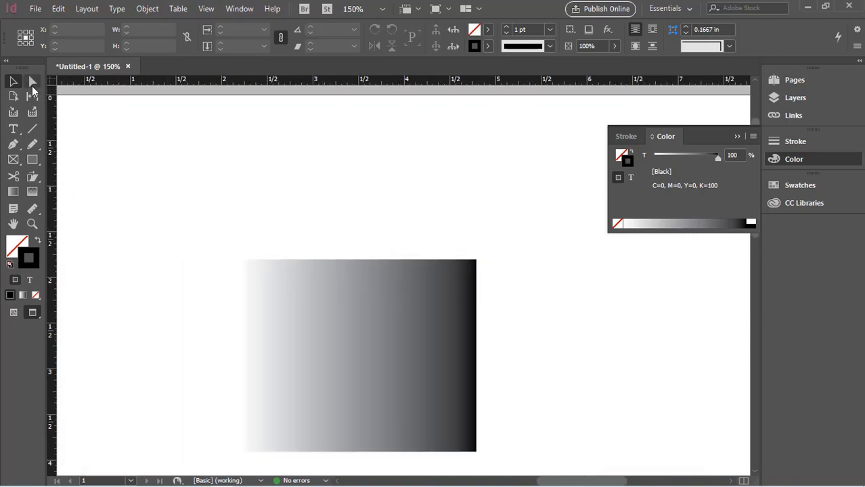
- With the Direct Selection tool, reposition the gradient rectangle and pull its upper-right corner point outward to X 5.1 in, Y 0.8 in
left_click(13, 82)
left_click(297, 392)
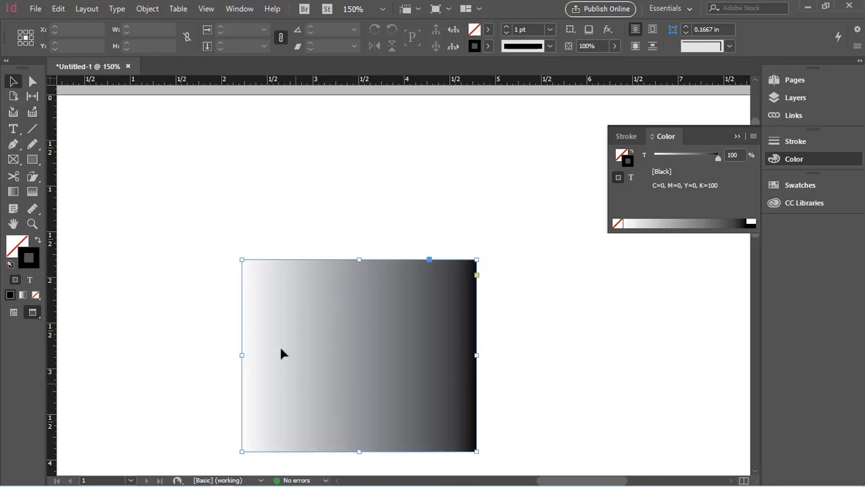
left_click(31, 82)
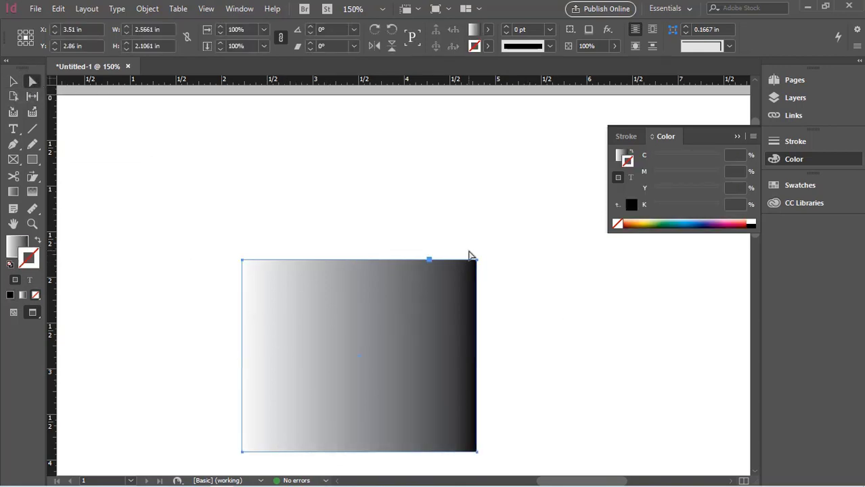
left_click_drag(478, 265, 572, 193)
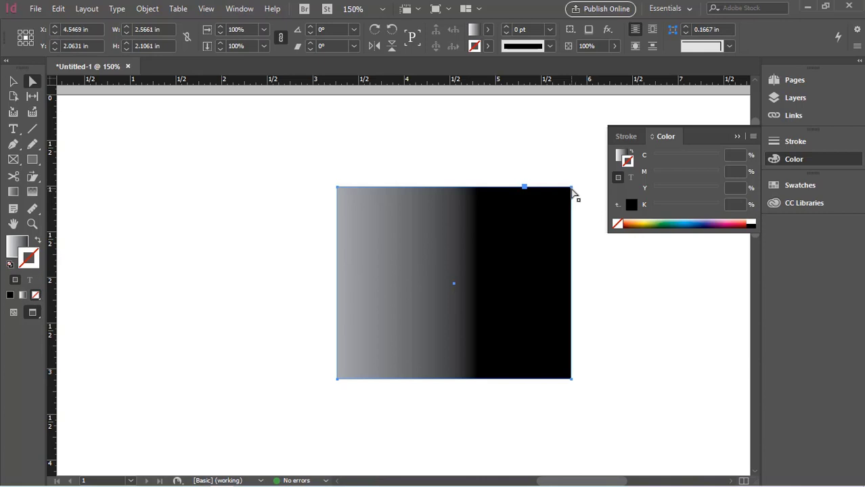
left_click_drag(574, 190, 428, 213)
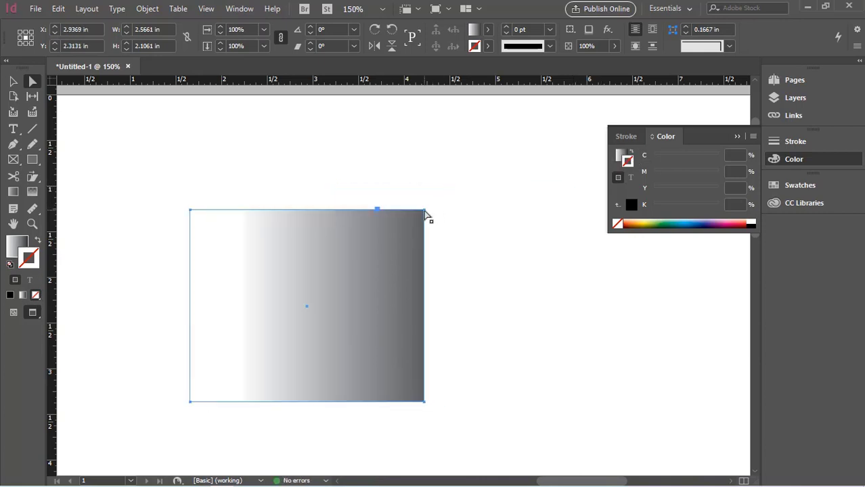
left_click_drag(425, 211, 504, 169)
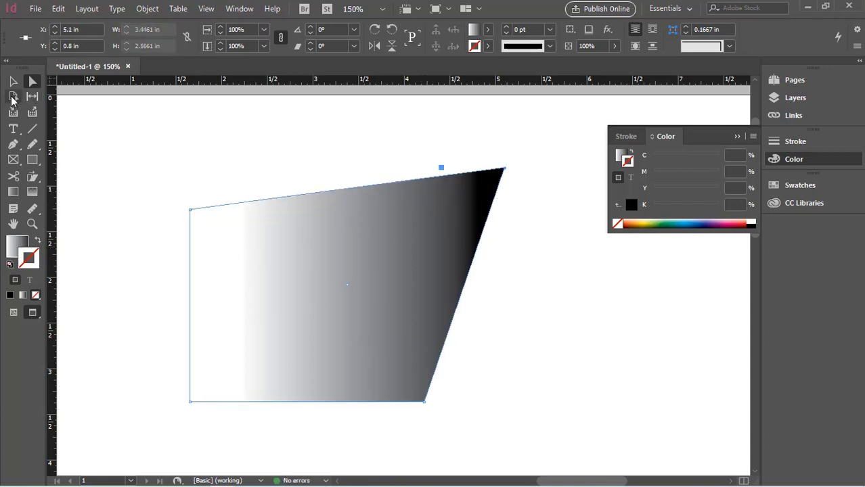
- Draw a rectangle about 2.4 by 1.96 in beside the gradient shape and swap its fill and stroke for a solid black fill
left_click(11, 99)
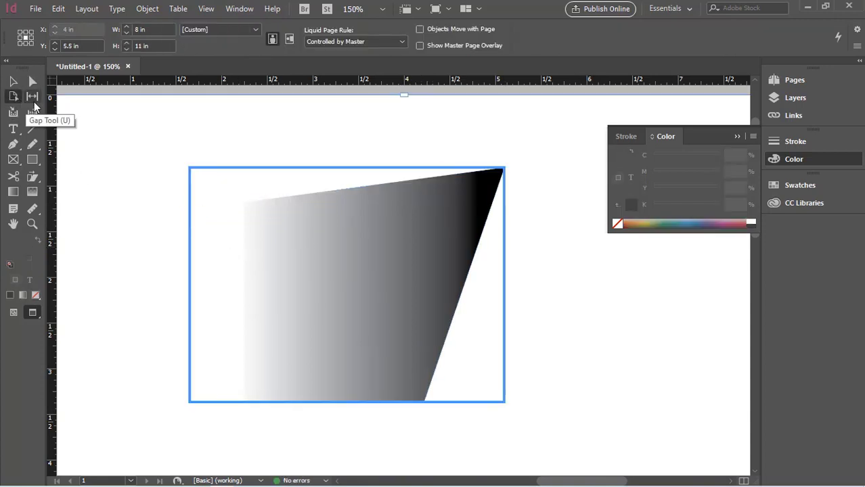
left_click(34, 100)
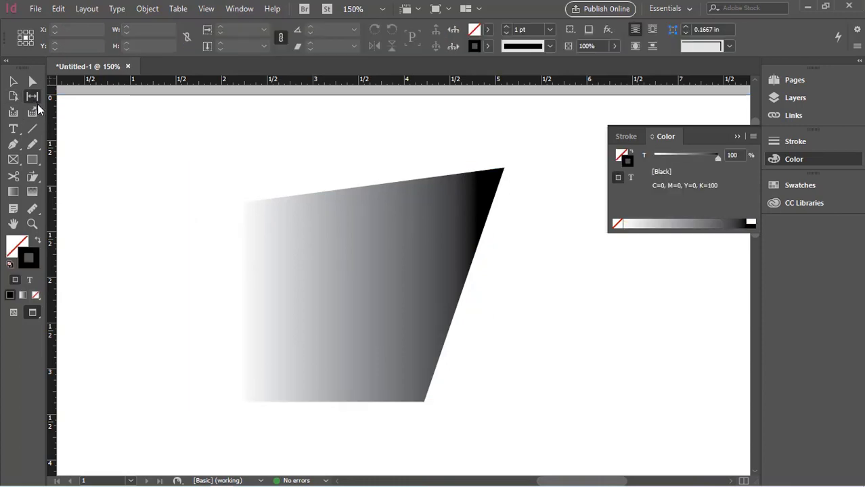
left_click(34, 161)
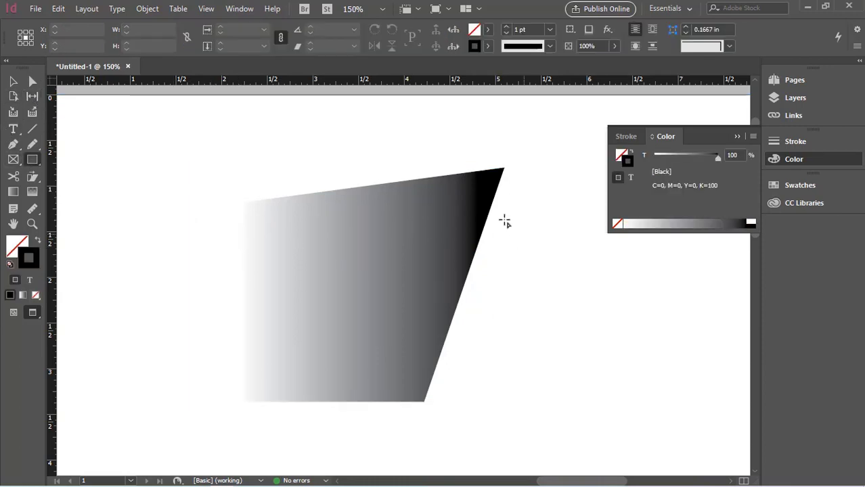
left_click_drag(505, 209, 725, 389)
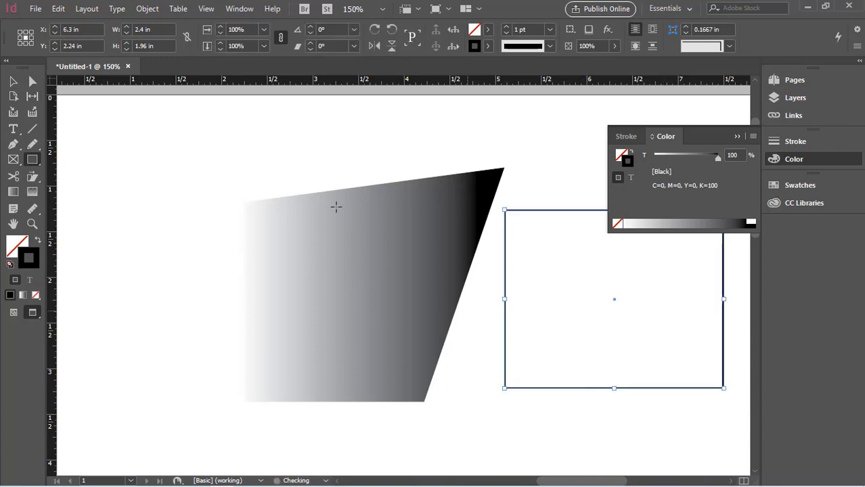
left_click(37, 240)
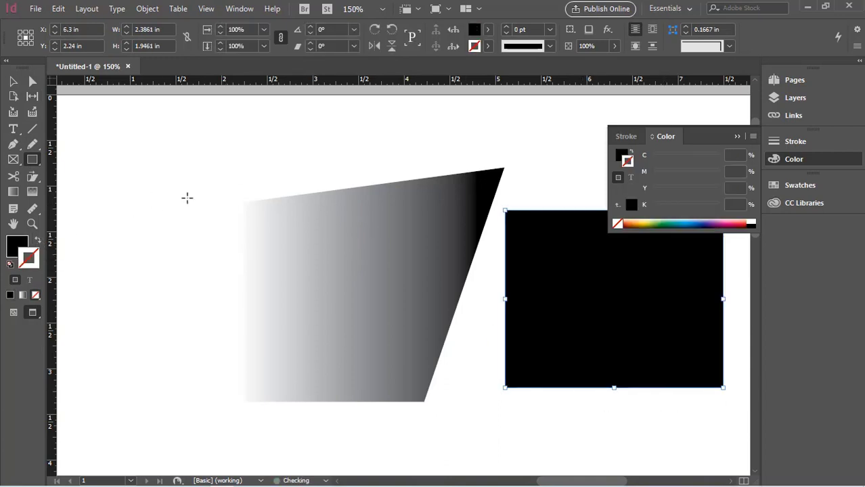
- Try the Gap tool on the gradient shape and black rectangle, before and after selecting both shapes
left_click(32, 96)
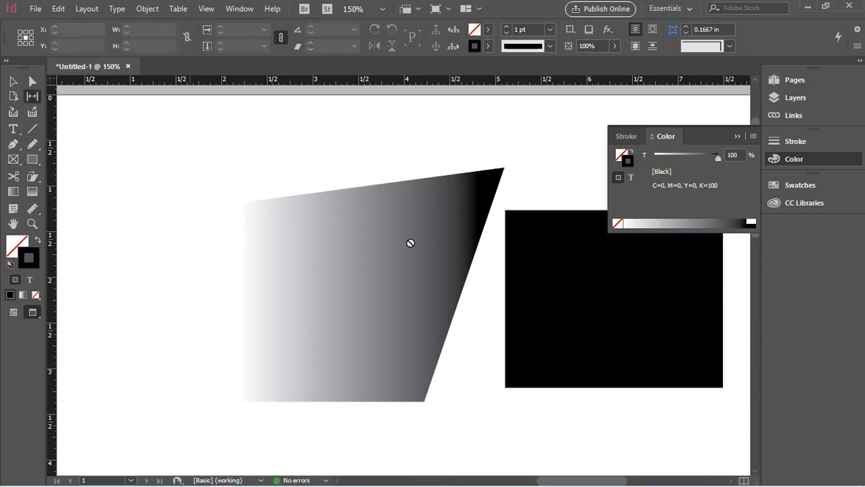
left_click(13, 83)
left_click_drag(280, 140, 669, 342)
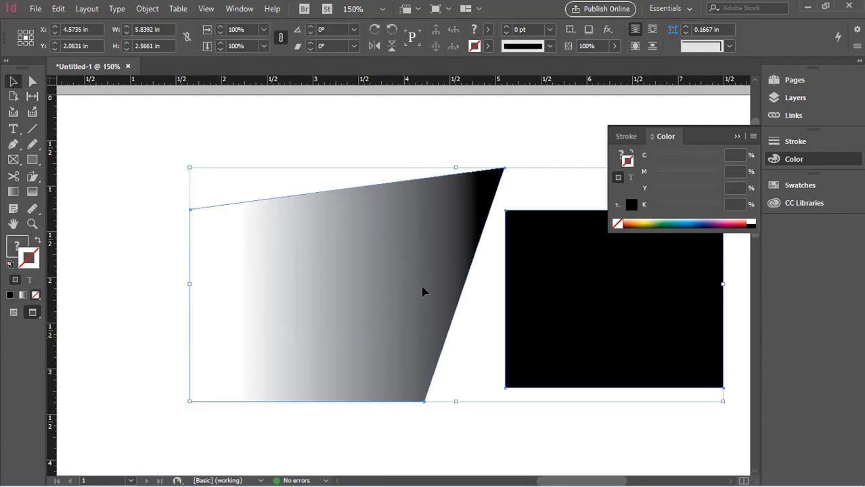
left_click(32, 97)
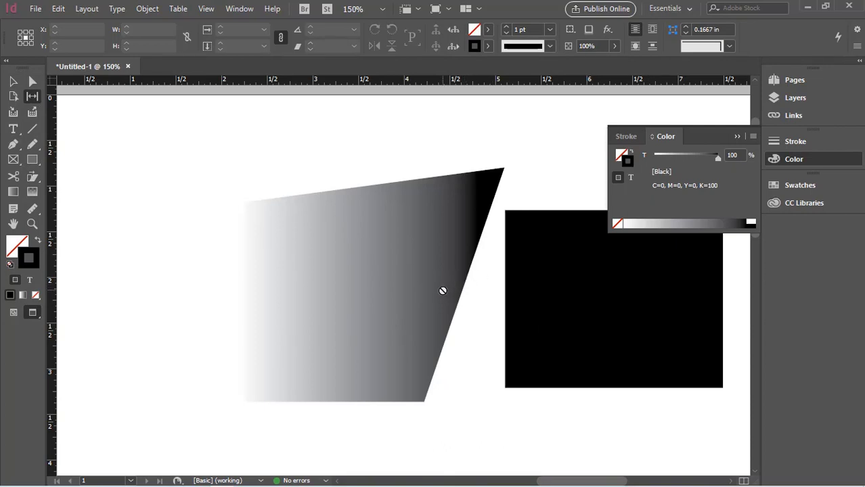
scroll(443, 291, "down", 3)
scroll(441, 291, "up", 2)
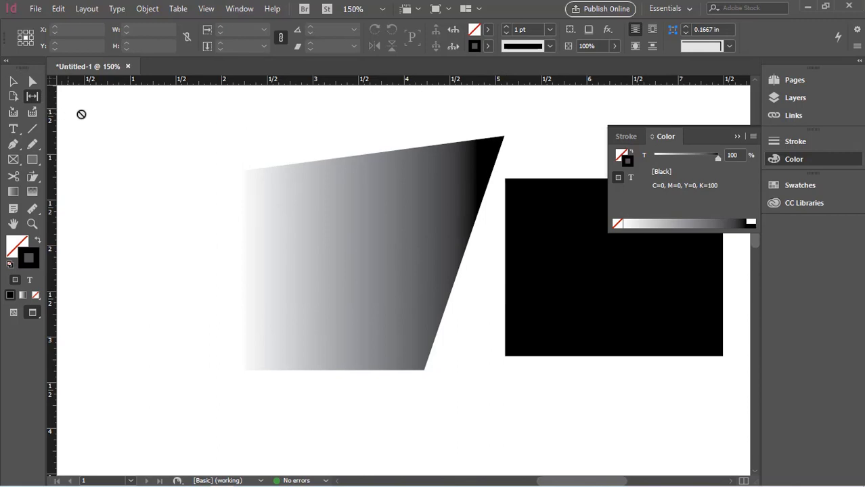
- Reduce the view to 75% and try the Gap tool again with only the gradient shape selected
key("ctrl+minus")
key("ctrl+minus")
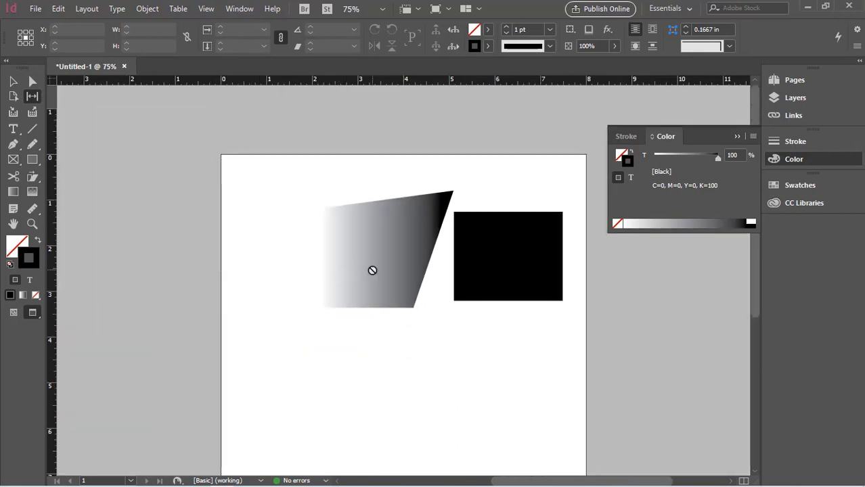
left_click(13, 81)
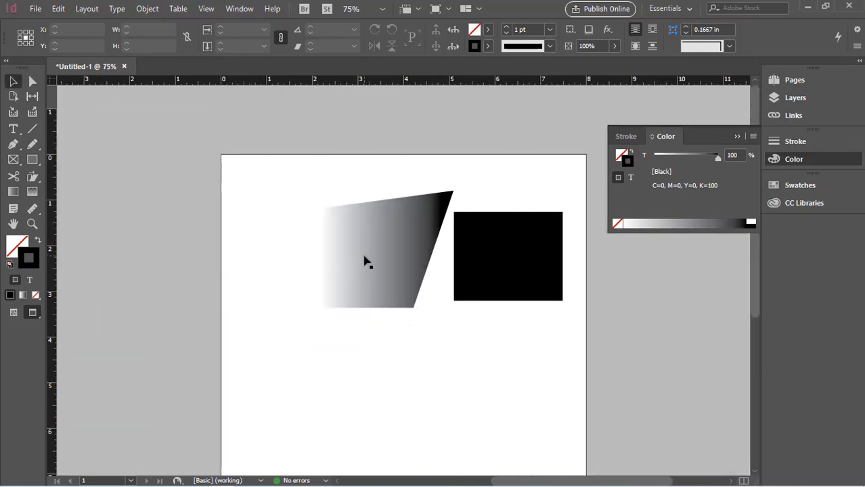
left_click(364, 262)
left_click(31, 98)
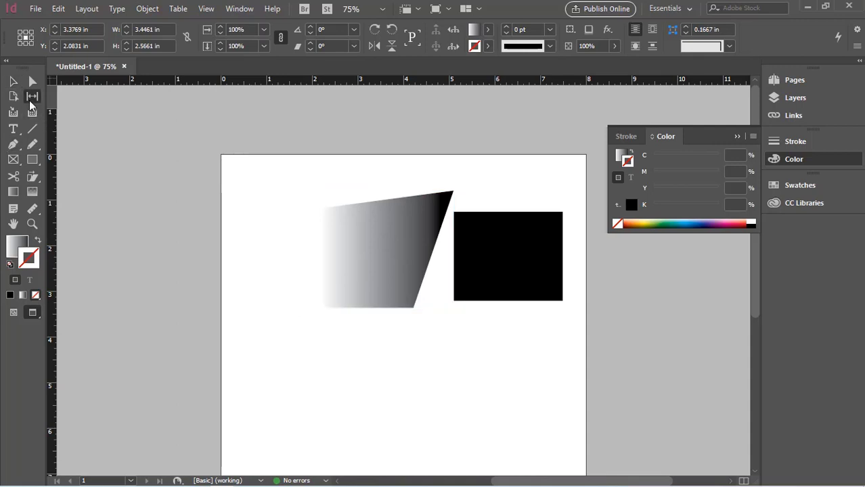
left_click(371, 258)
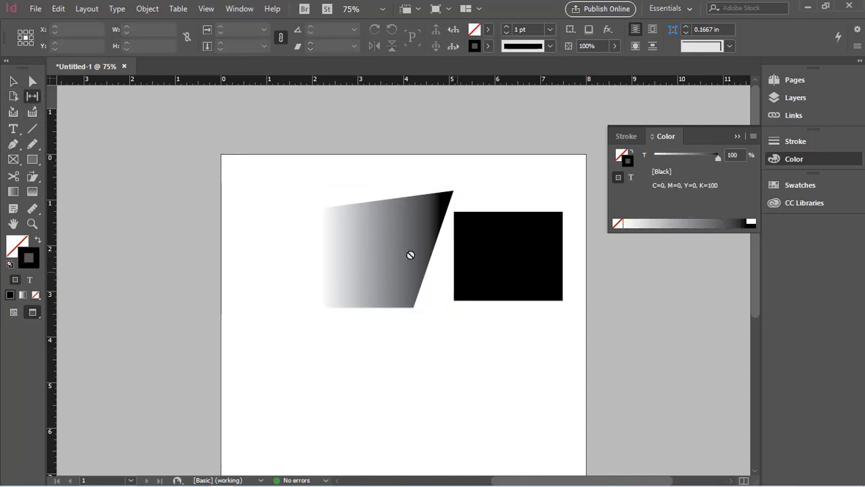
- Select the gradient shape and fill it with the C=100 M=0 Y=0 K=0 swatch
left_click(12, 81)
left_click(359, 278)
left_click(32, 257)
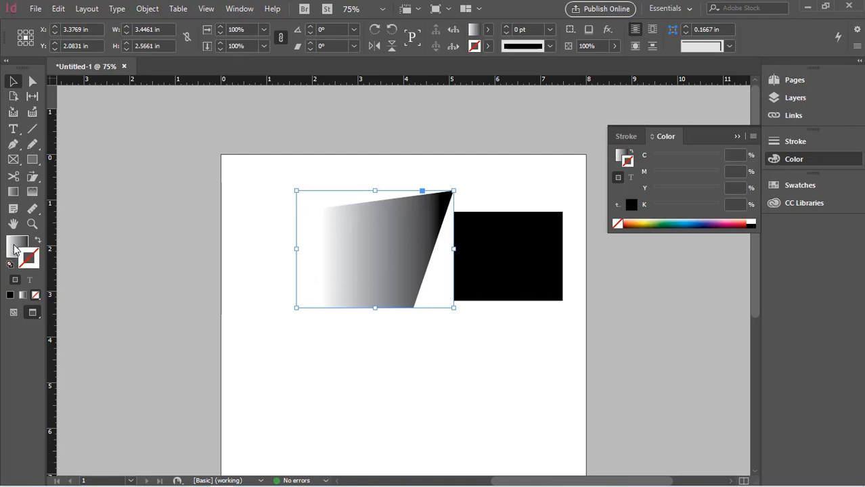
left_click(487, 30)
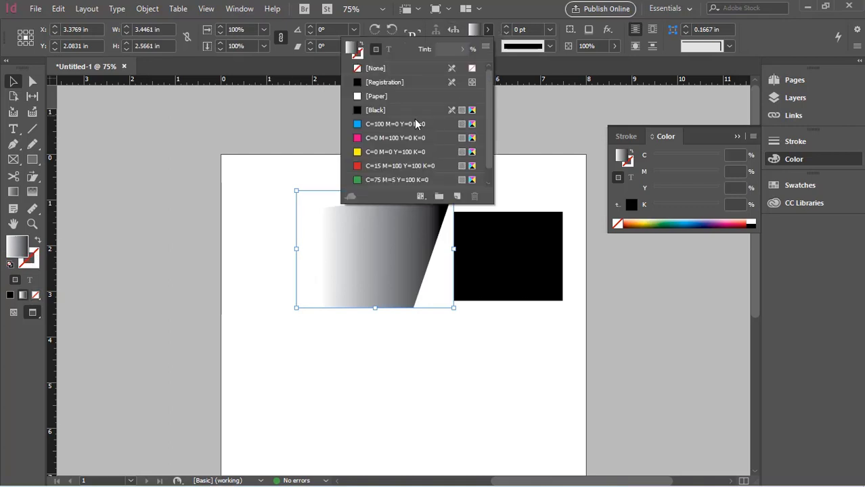
left_click(411, 124)
- Move the blue shape to about X 2.12 in, Y 2.26 in and the black rectangle to about X 5.53 in, Y 2.49 in
left_click(14, 81)
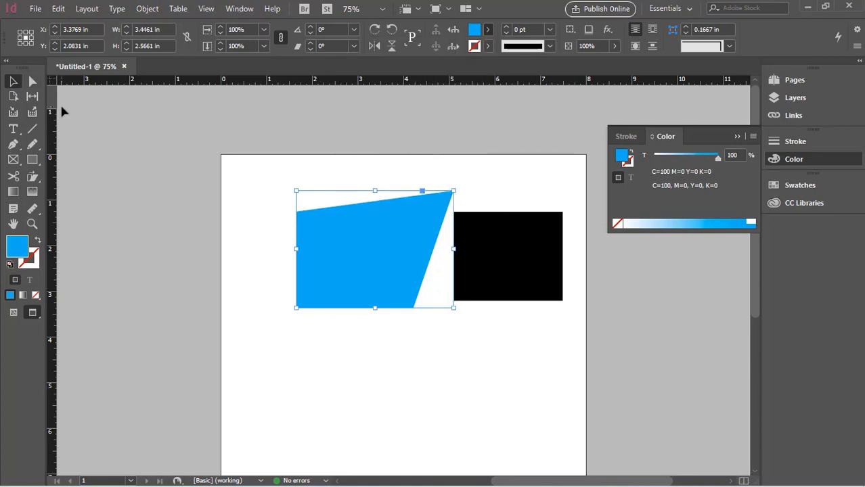
left_click(61, 105)
left_click_drag(403, 247, 345, 256)
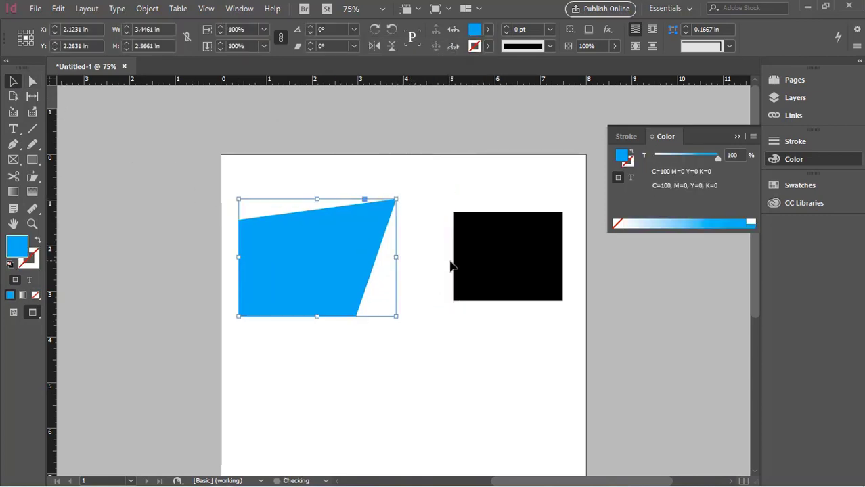
left_click_drag(472, 266, 436, 278)
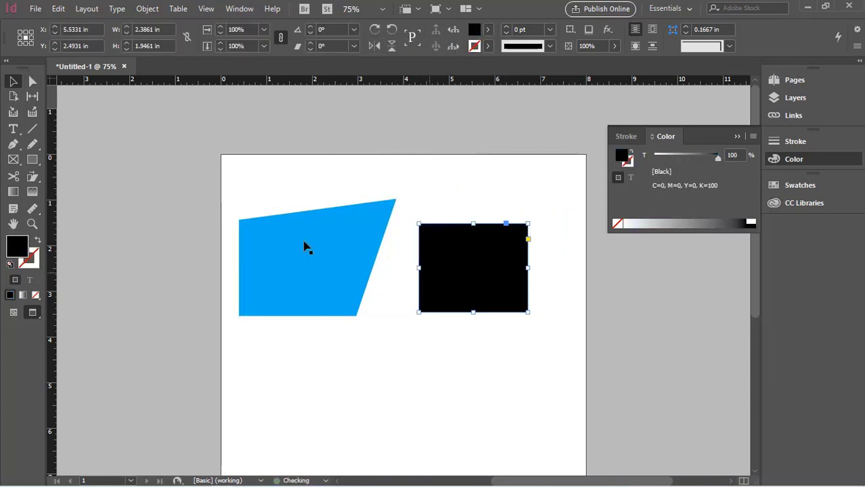
left_click(32, 96)
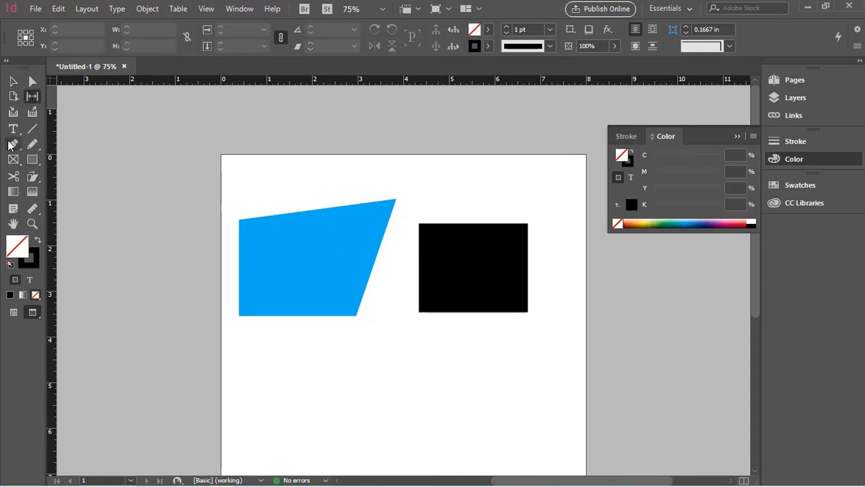
- Draw a black-filled ellipse about 2 by 1.95 in below the blue shape, and shift the gap between them upward with the Gap tool
left_click(33, 164)
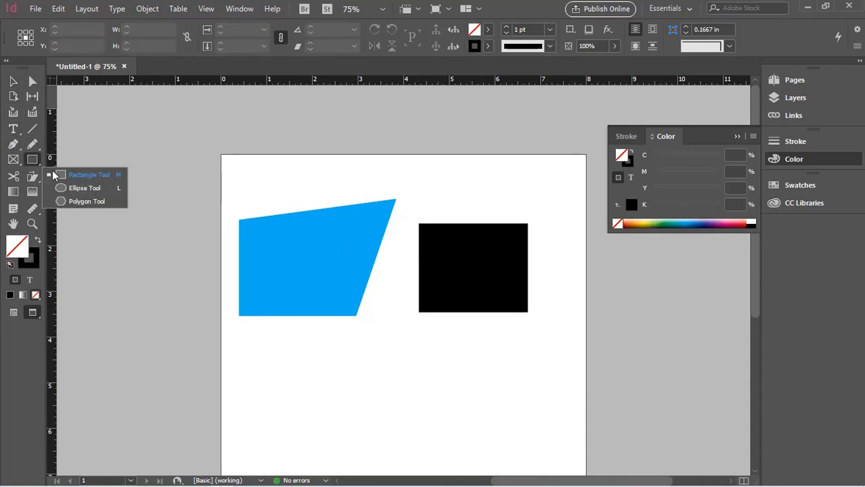
left_click(77, 189)
left_click_drag(300, 345, 394, 434)
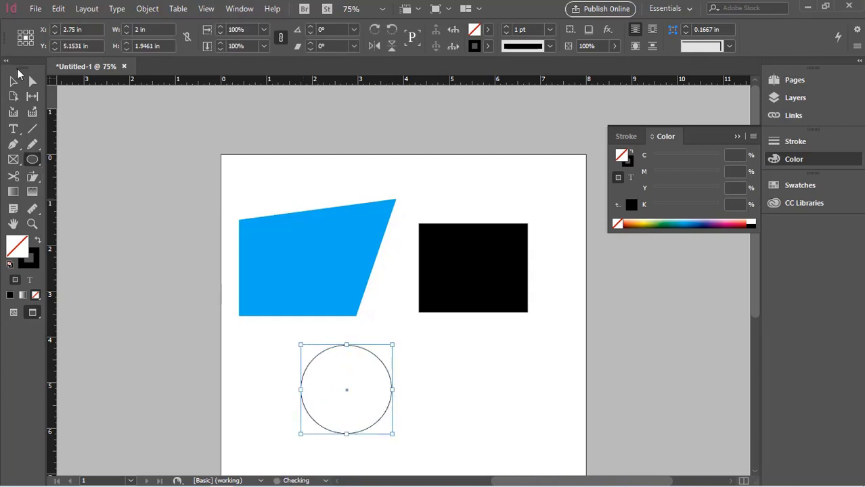
left_click(37, 238)
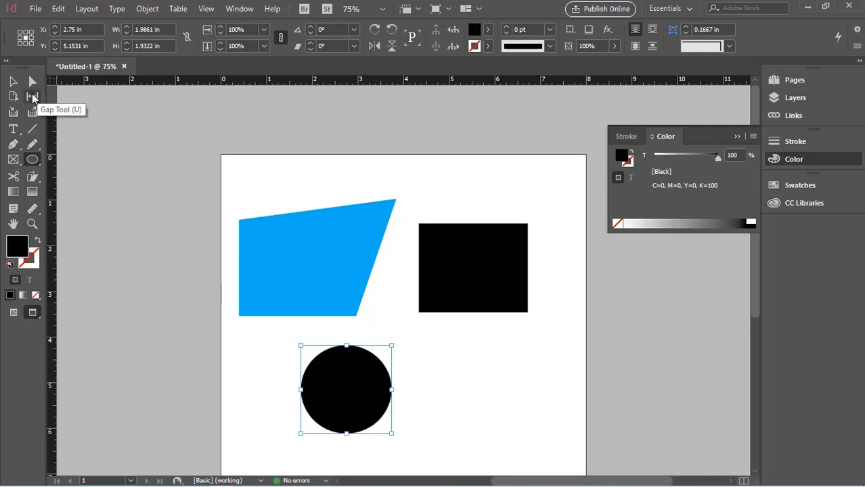
left_click(32, 97)
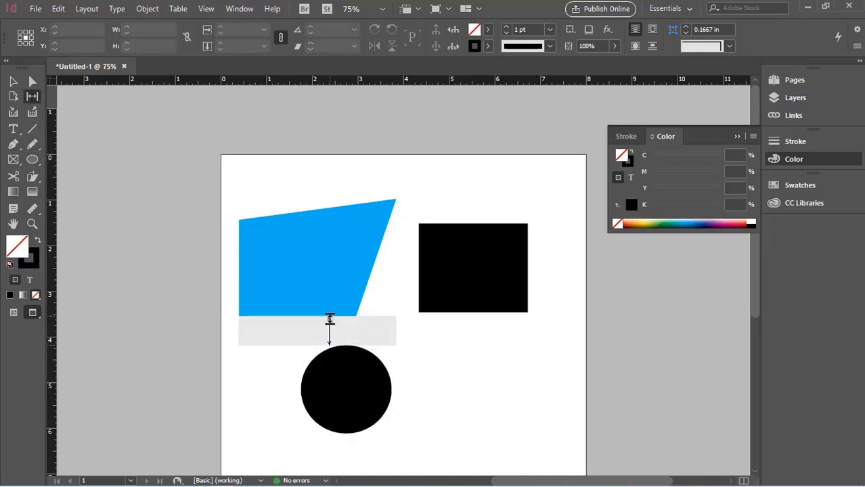
left_click_drag(328, 324, 352, 307)
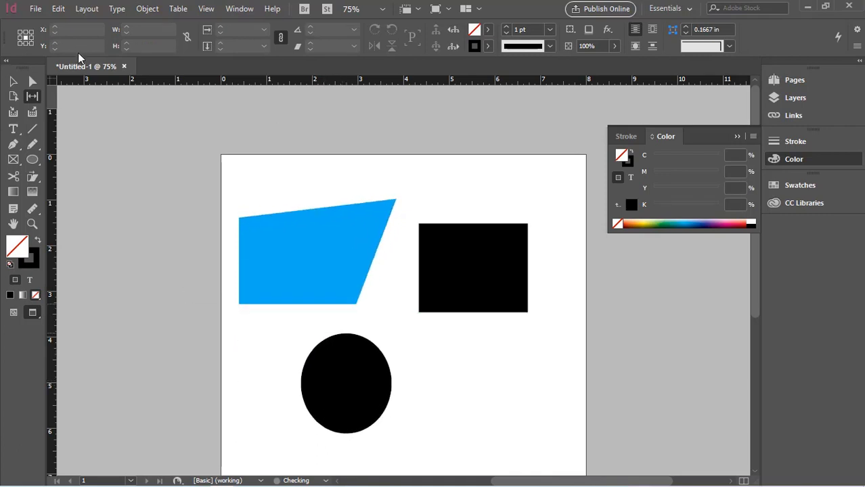
- Collect the blue shape and ellipse with the Content Collector and place copies over the page's upper-right area with the Content Placer
left_click(12, 115)
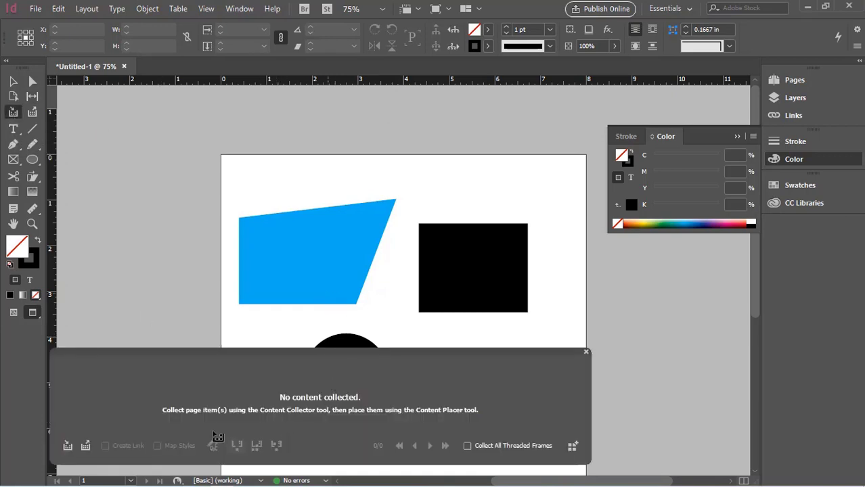
left_click(291, 341)
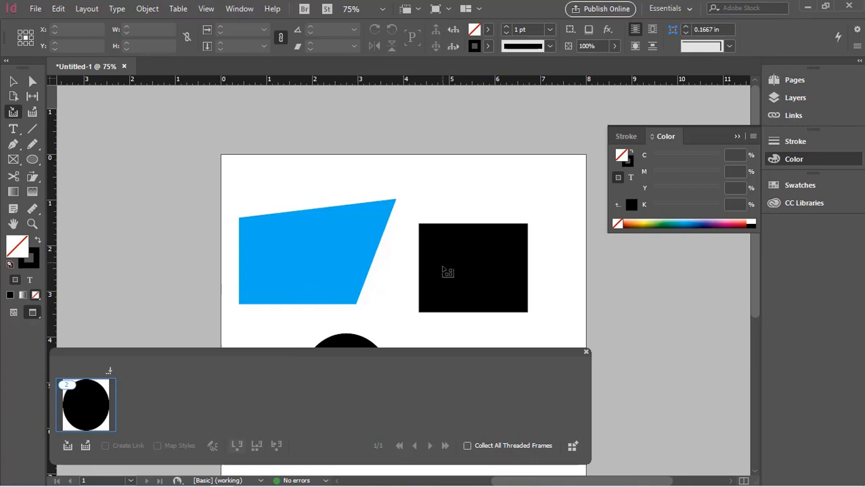
left_click(447, 271)
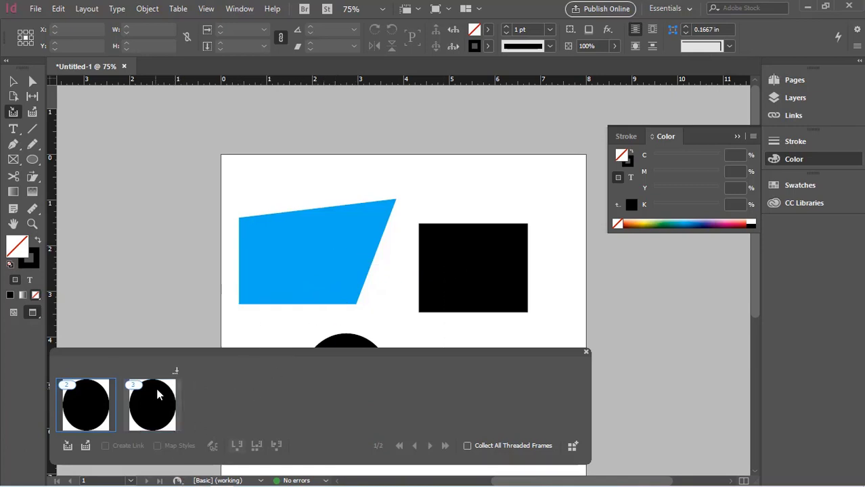
key("b")
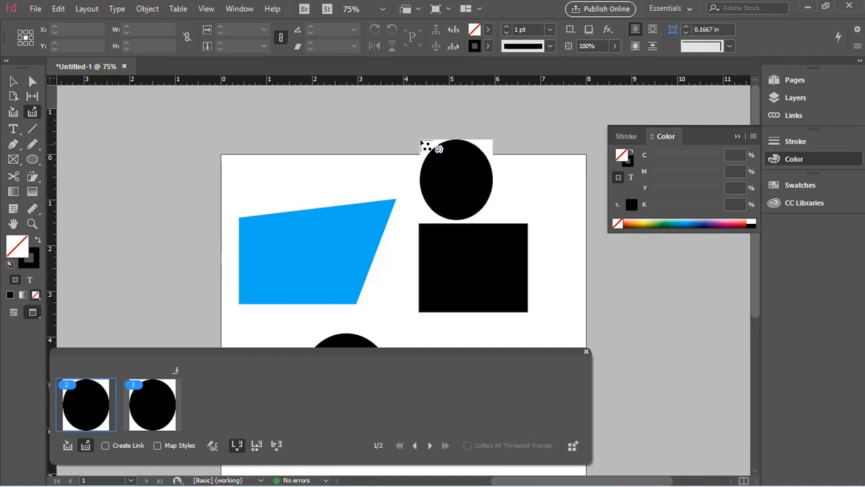
left_click(424, 144)
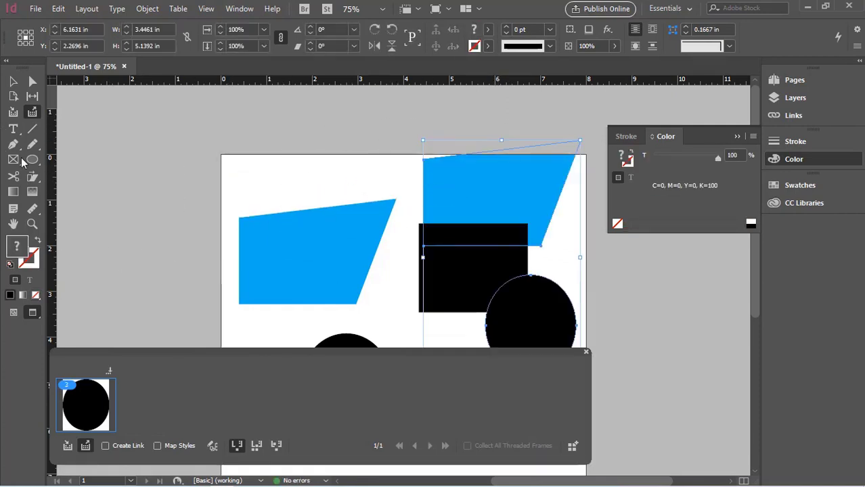
- Draw a diagonal line about 3.08 in long from the page's left side up to the blue shape's lower-right corner
left_click(12, 131)
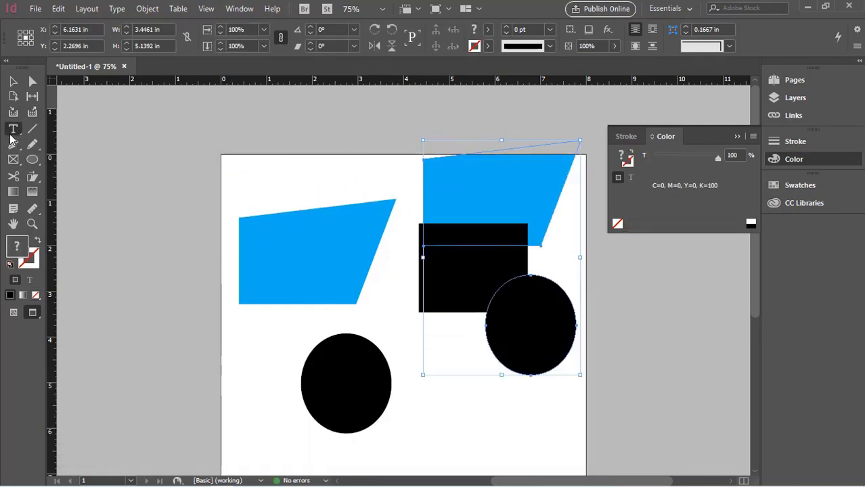
left_click(31, 129)
left_click_drag(251, 405, 349, 305)
- Create a text frame about 0.84 by 1.24 in below the black rectangle, containing "dhrtj"
left_click(13, 129)
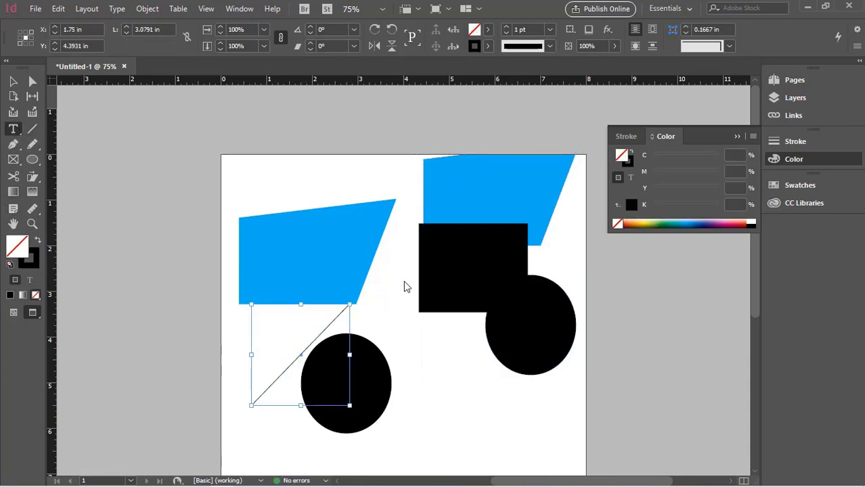
left_click_drag(430, 349, 467, 404)
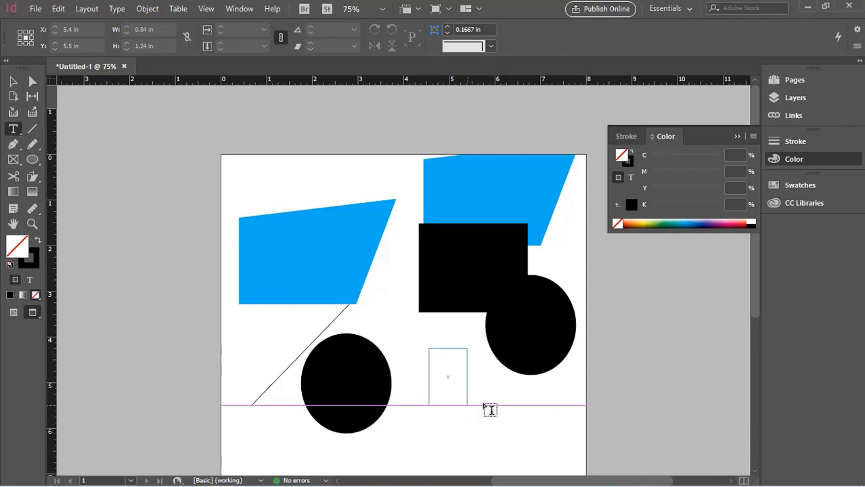
type("dhrtj")
left_click(13, 81)
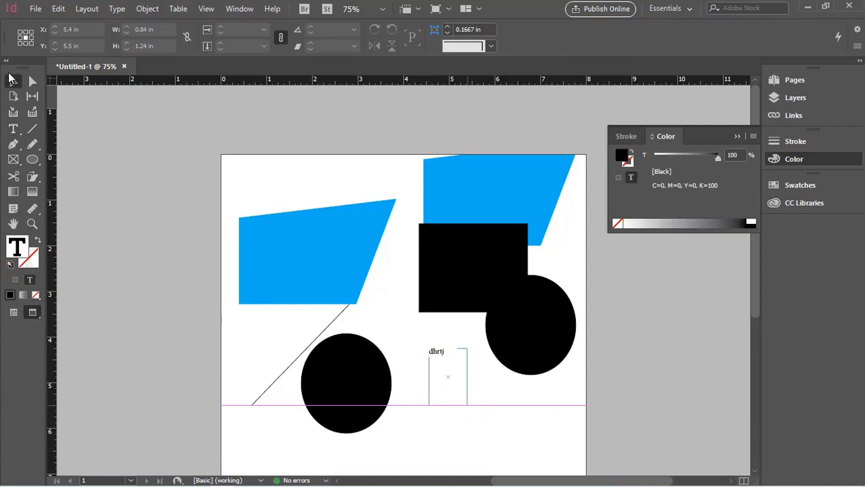
- Draw an open curved path about 2.27 by 0.65 in with the Pen tool between the left blue shape and the ellipse
left_click(12, 144)
left_click(252, 346)
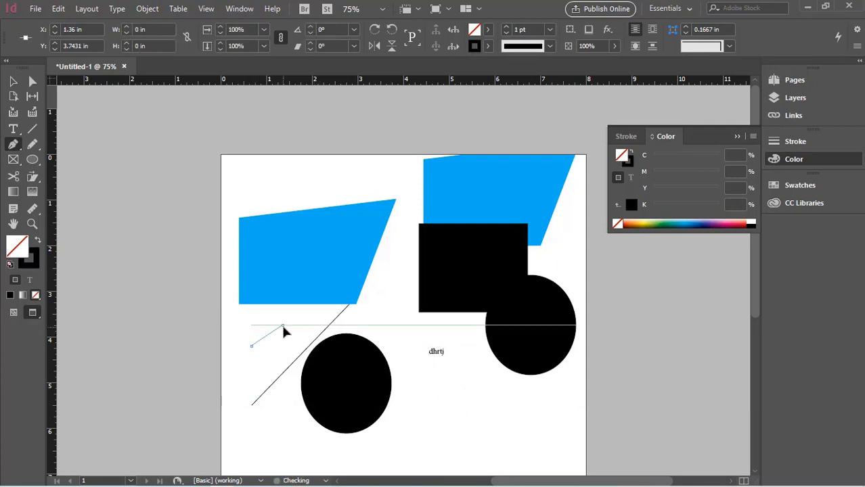
mouse_move(283, 327)
left_mouse_down()
mouse_move(340, 338)
mouse_move(339, 328)
mouse_move(409, 285)
left_mouse_up()
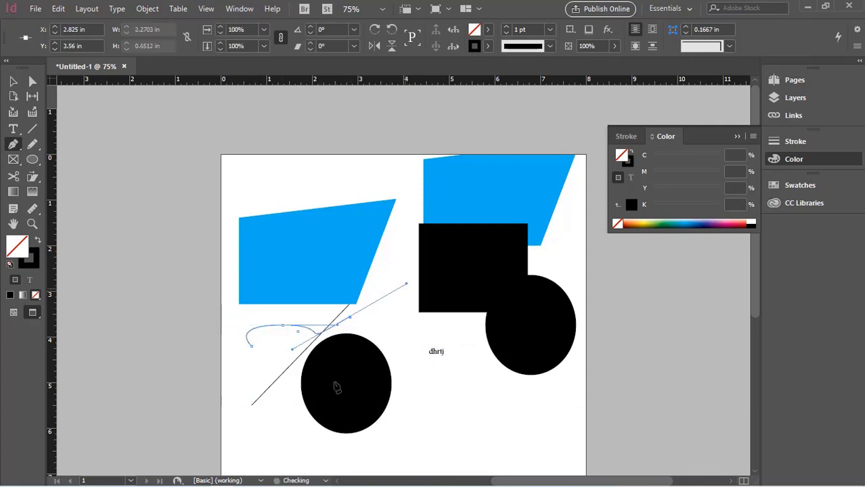
- Draw a freehand wavy line about 3.29 by 0.50 in with the Pencil tool above the left blue shape
left_click(32, 145)
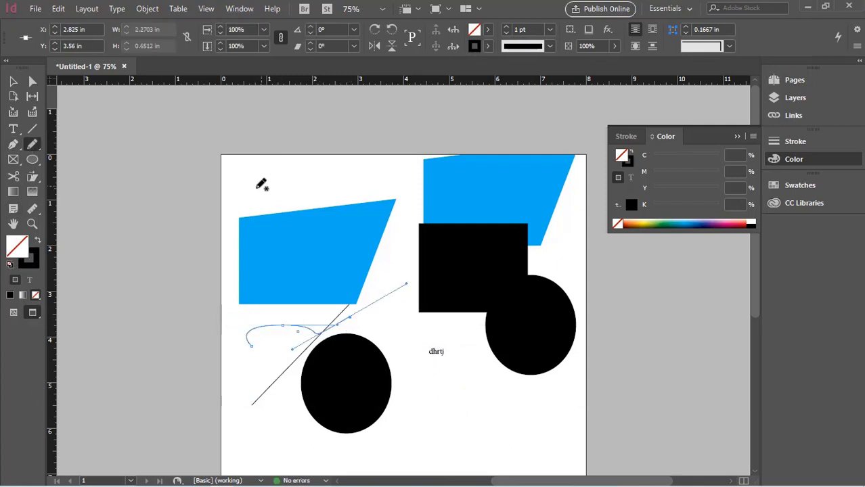
mouse_move(257, 189)
left_mouse_down()
mouse_move(385, 187)
mouse_move(402, 174)
left_mouse_up()
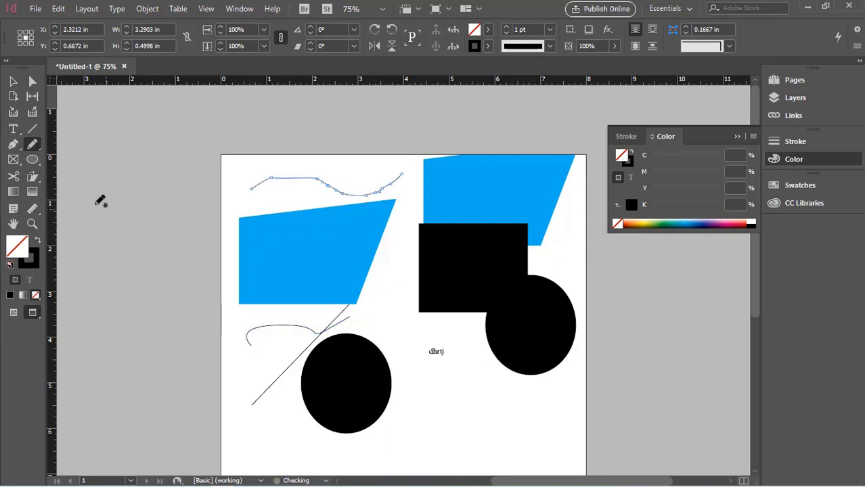
- Draw a rectangle frame about 2.27 by 2.19 in on the lower-right of the page and fill it with teal (C=87, M=0, Y=48, K=0)
left_click(16, 163)
scroll(406, 373, "down", 3)
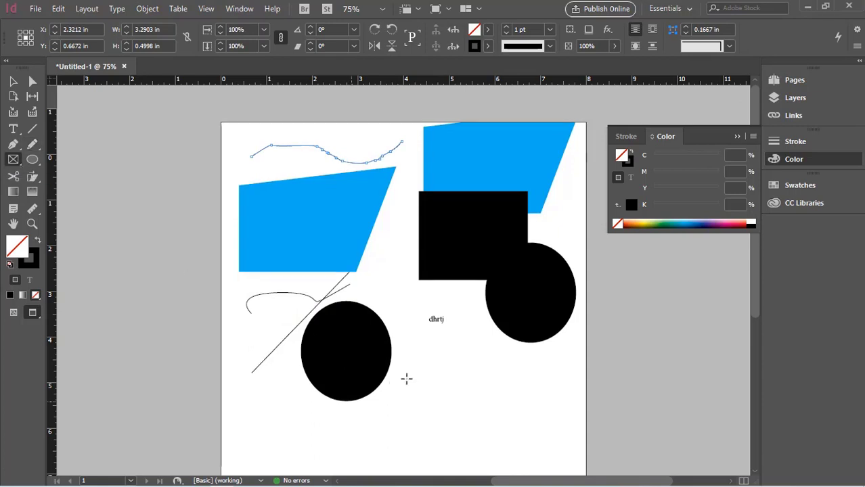
left_click_drag(412, 352, 517, 452)
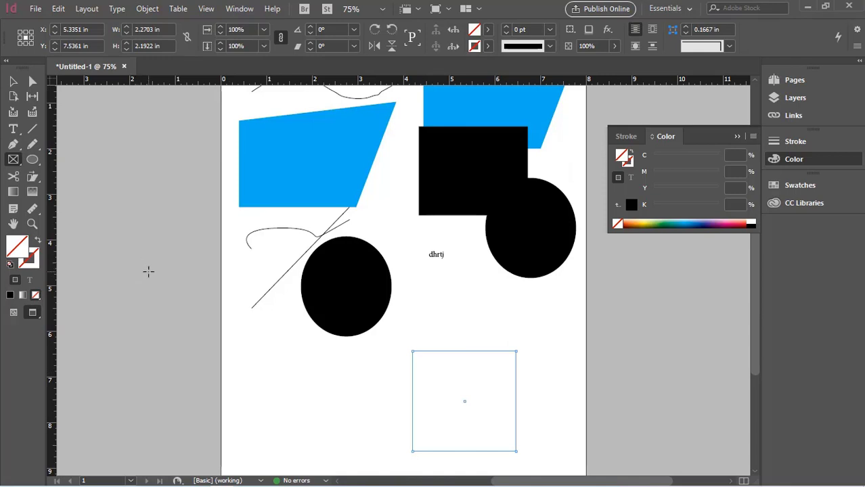
left_click(17, 164)
left_click(74, 174)
left_click(643, 222)
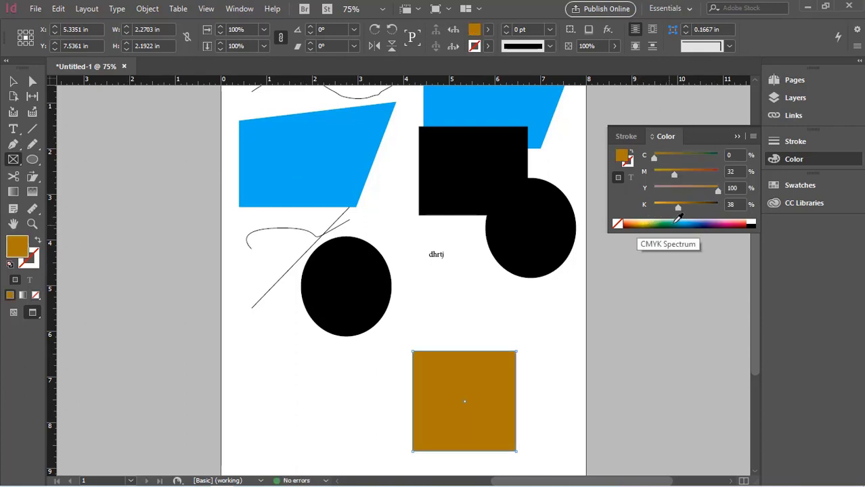
left_click(702, 224)
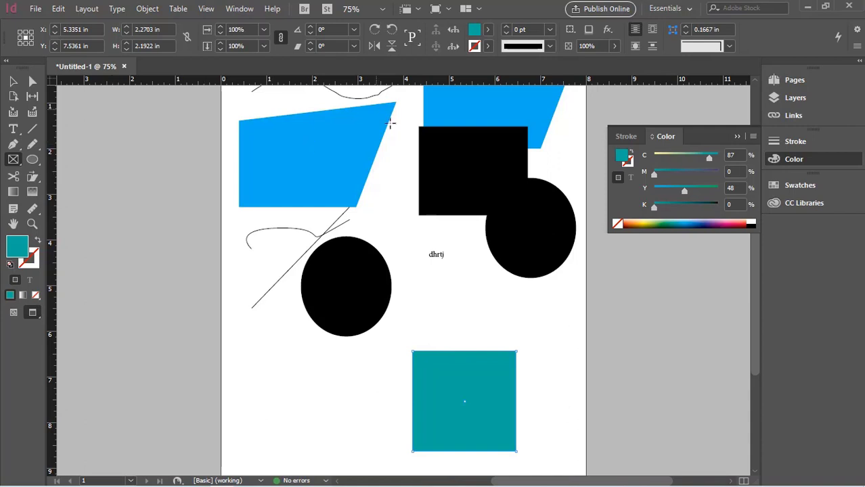
- Draw an unfilled ellipse about 1.3 by 1.43 in on the page's lower-left area, beside the teal square
left_click(33, 160)
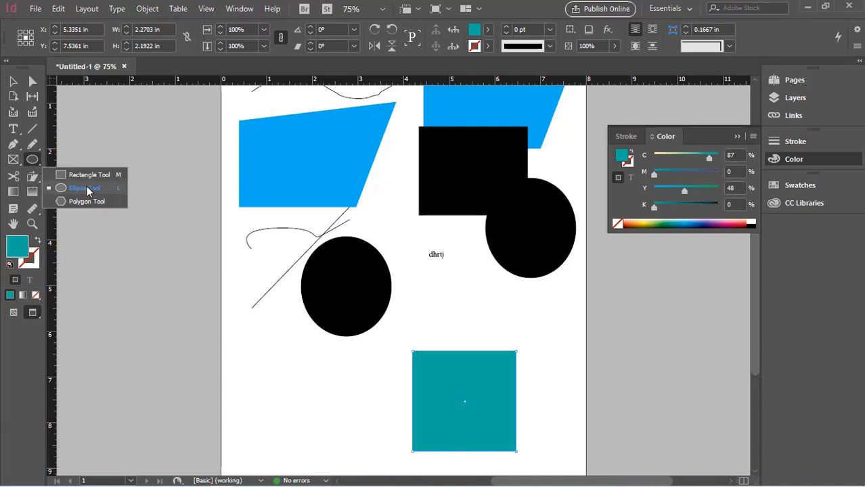
left_click(86, 189)
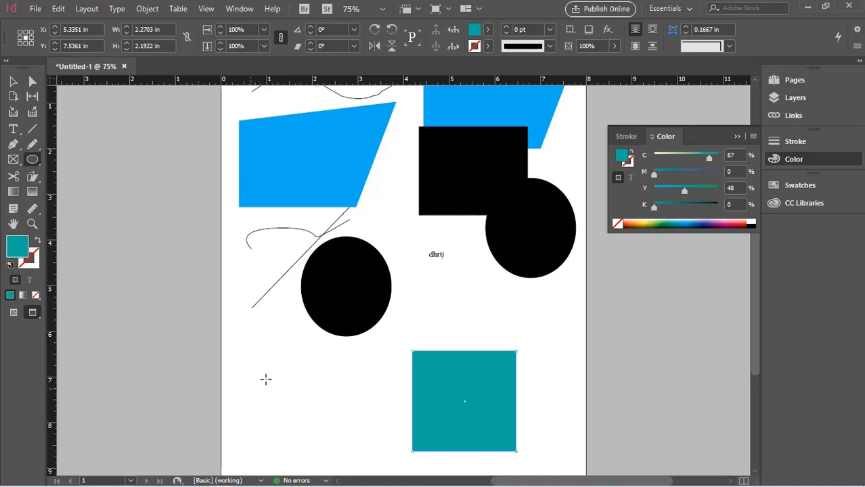
left_click_drag(261, 370, 320, 433)
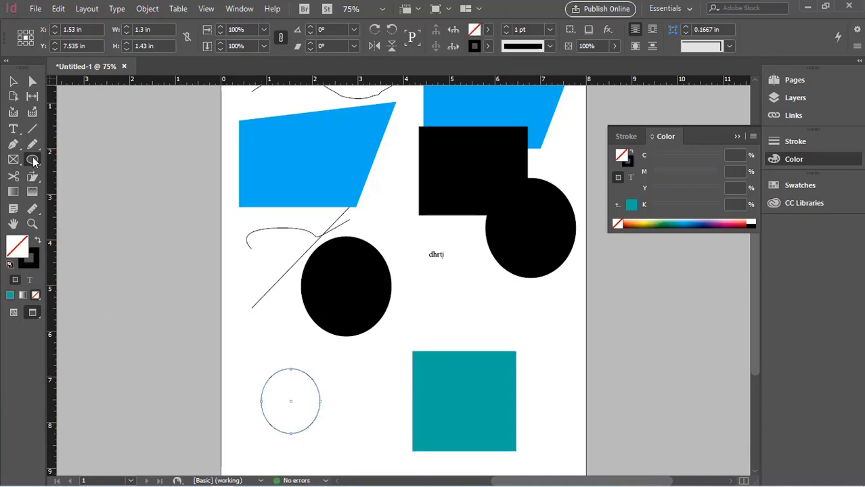
left_click(32, 159)
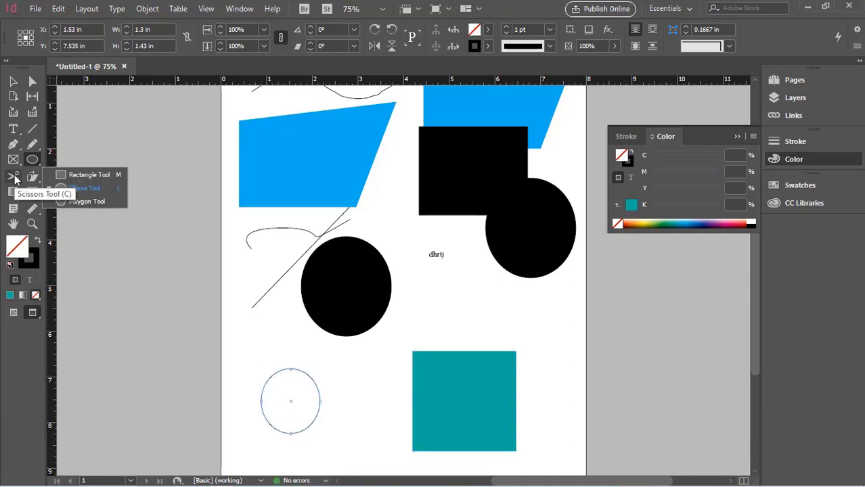
- Cut the left black ellipse diagonally in two with the Scissors tool and move its right half to X 4 in, Y 5.5 in
left_click(15, 178)
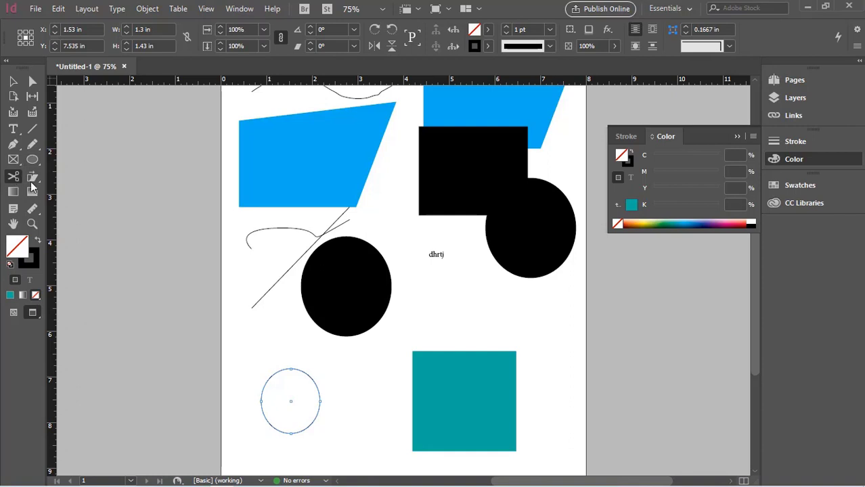
left_click(367, 242)
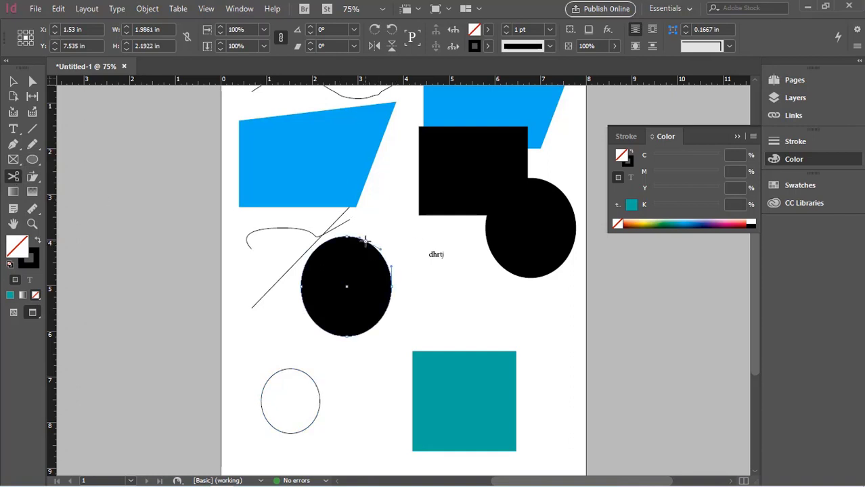
left_click(316, 325)
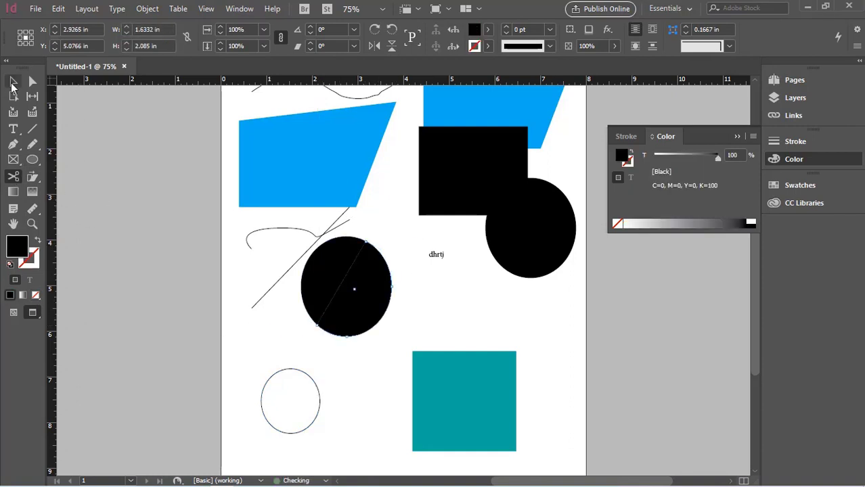
left_click(12, 83)
left_click_drag(353, 296, 402, 318)
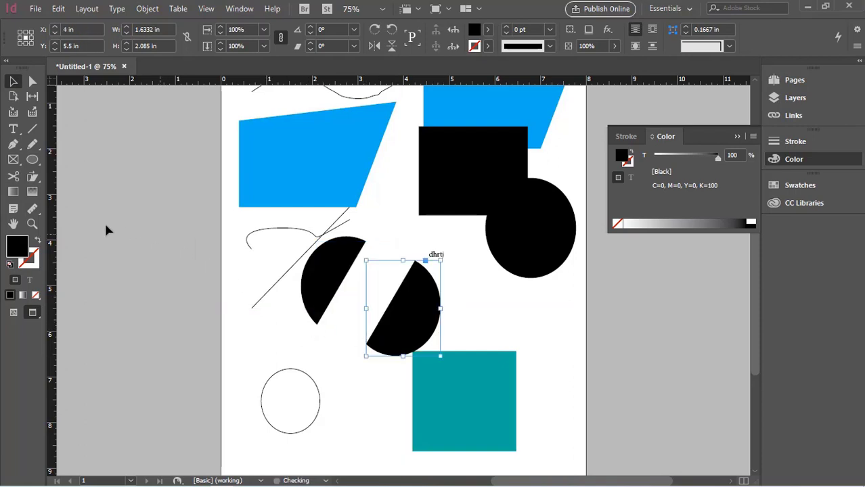
- Shear the separated right half of the ellipse to a rotation of about 21.17° and a shear of about 1.32°
left_click(31, 180)
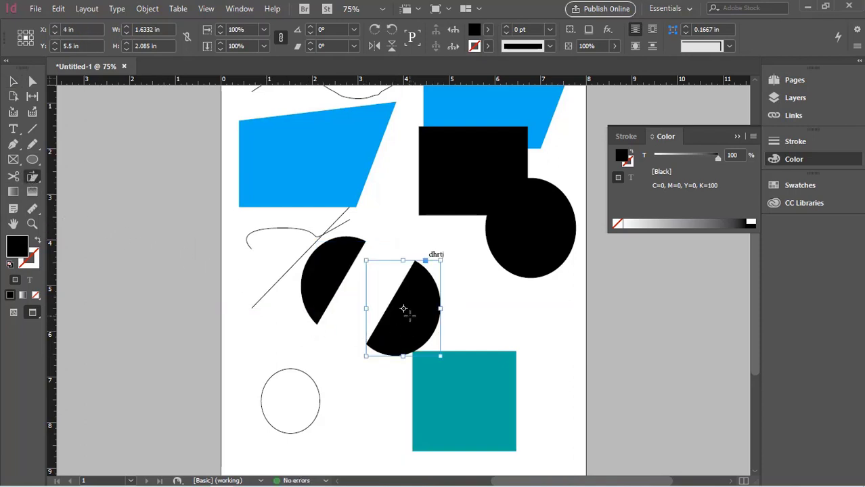
mouse_move(410, 314)
left_mouse_down()
mouse_move(401, 309)
mouse_move(464, 315)
mouse_move(442, 322)
mouse_move(394, 314)
mouse_move(405, 310)
left_mouse_up()
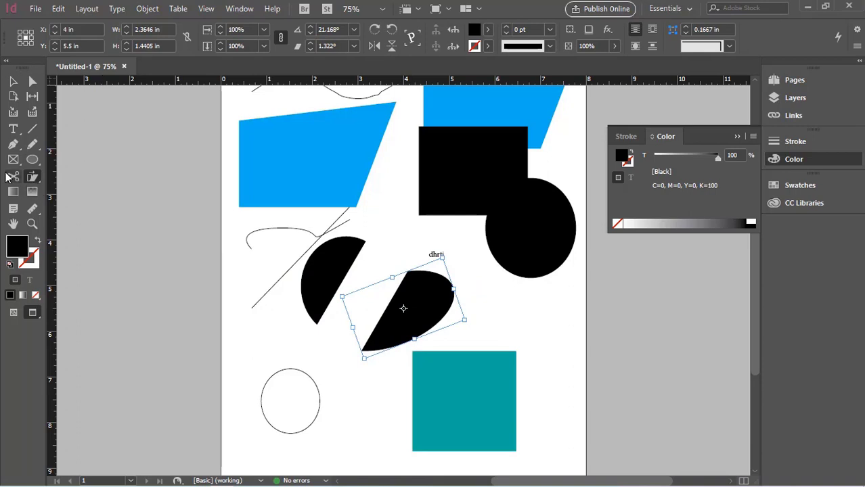
- Apply a white-to-black gradient rising from lower left to upper right on the sheared half, and fade it downward with Gradient Feather
left_click(14, 192)
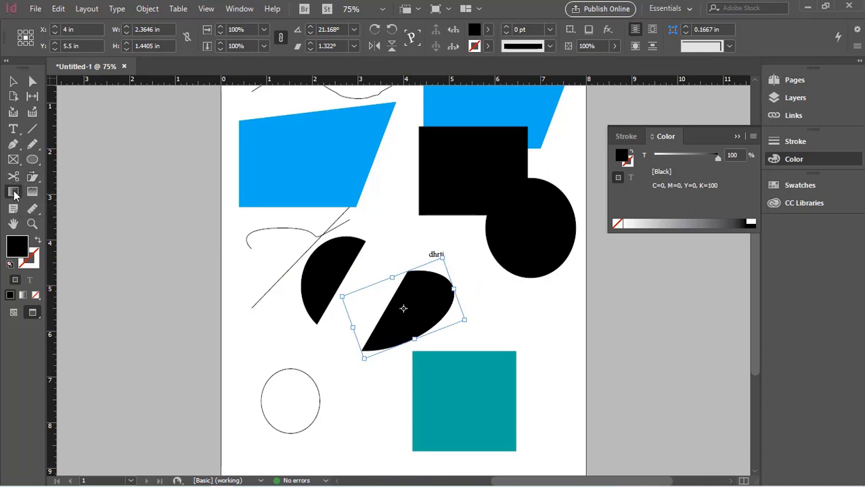
left_click_drag(444, 313, 514, 299)
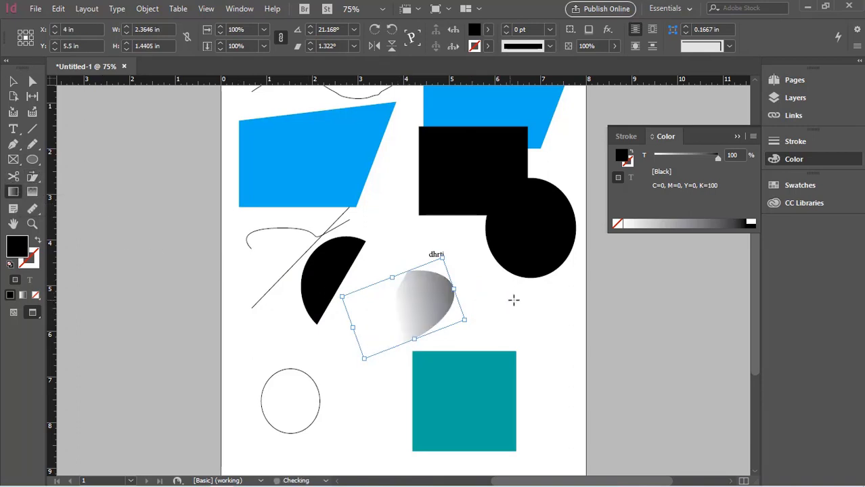
left_click_drag(386, 319, 534, 272)
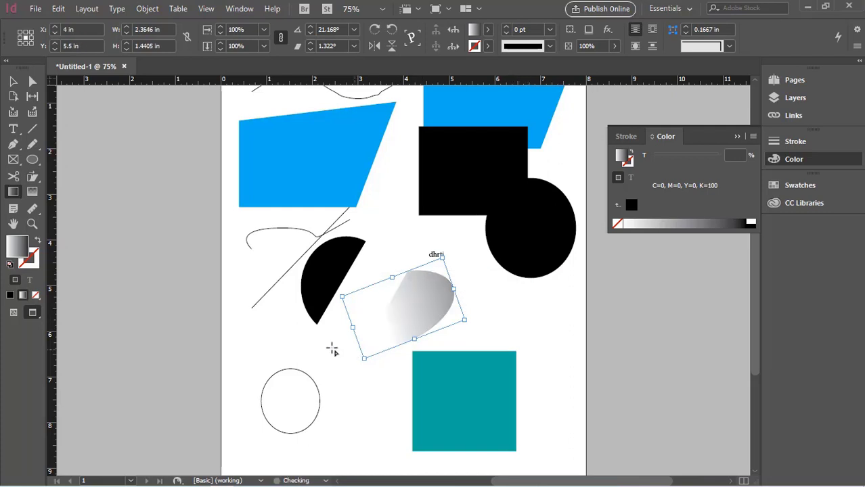
left_click_drag(333, 348, 562, 277)
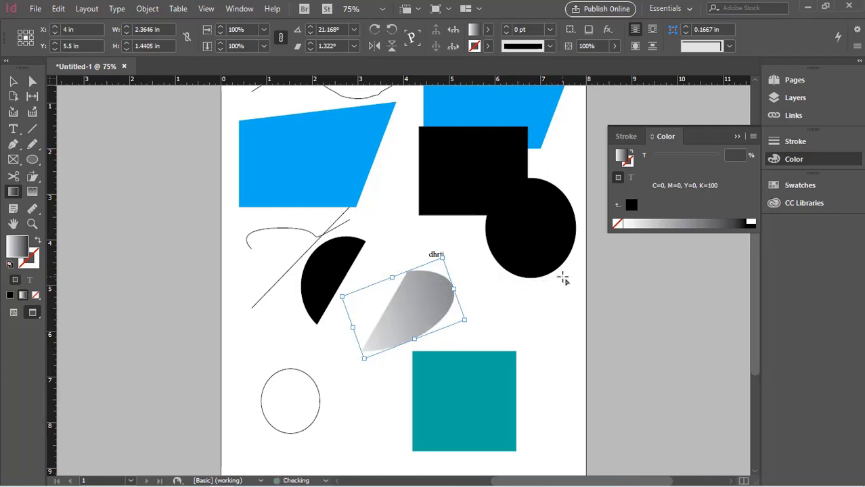
left_click(32, 191)
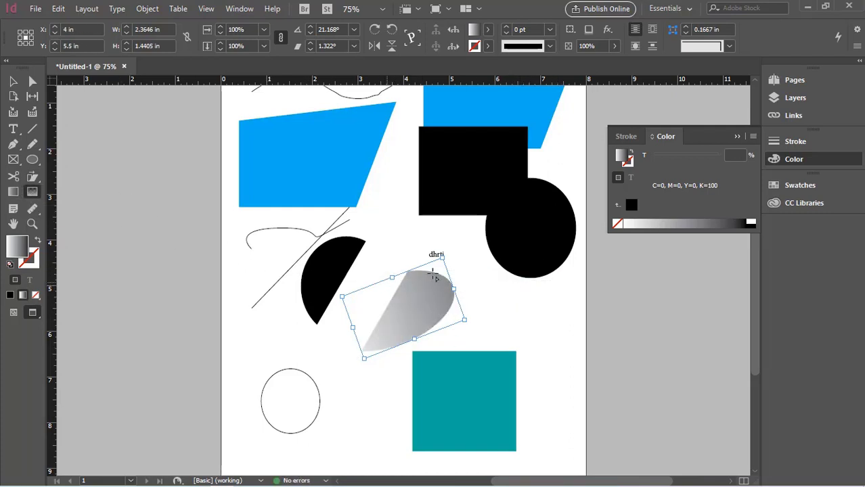
left_click_drag(419, 277, 363, 451)
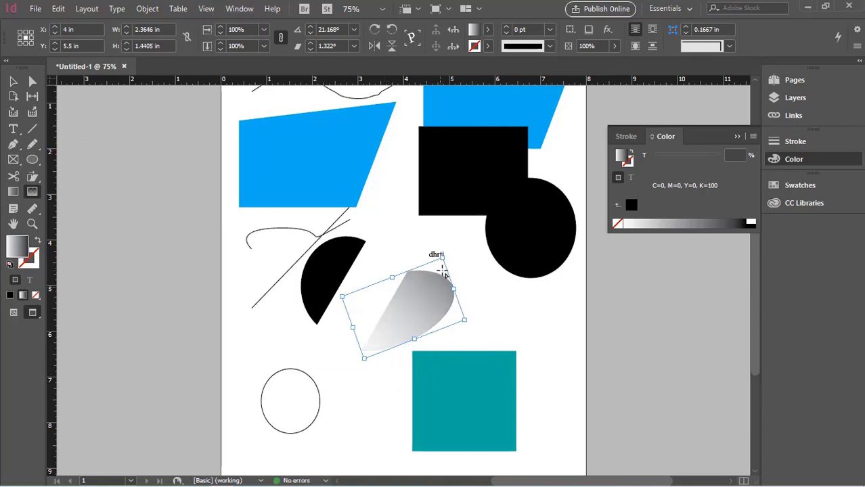
left_click(14, 209)
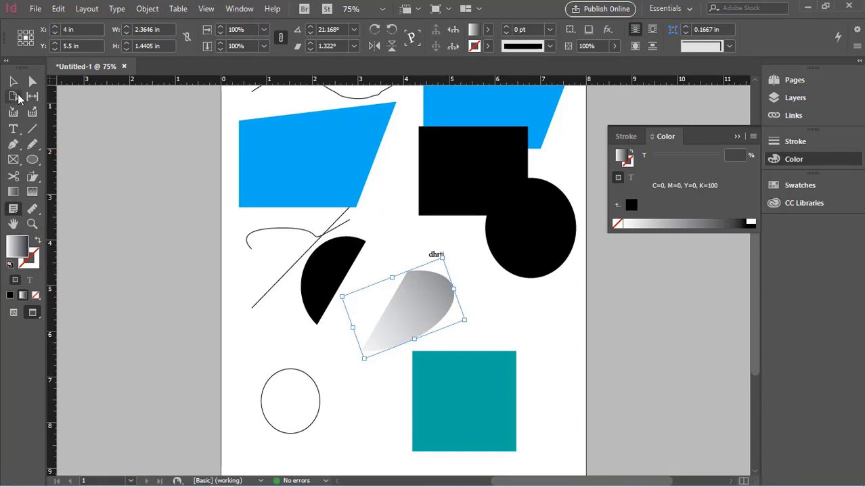
left_click(13, 82)
left_click(13, 212)
scroll(255, 250, "down", 4)
scroll(255, 250, "up", 1)
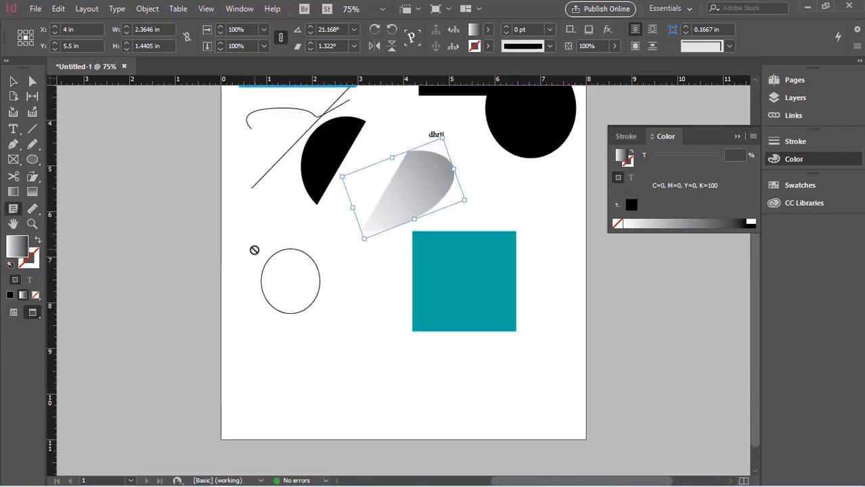
- Try to extend the page's left edge outward with the Page tool and undo the resize
left_click(13, 97)
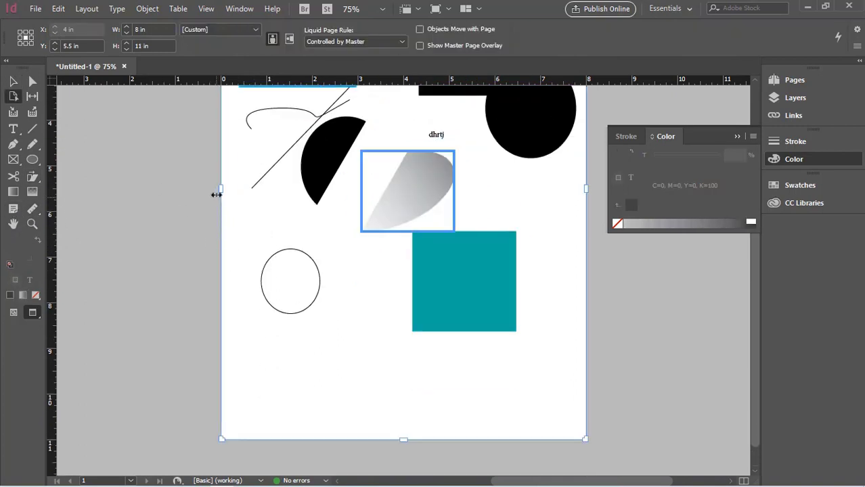
left_click_drag(220, 190, 95, 191)
key("ctrl+z")
key("ctrl+z")
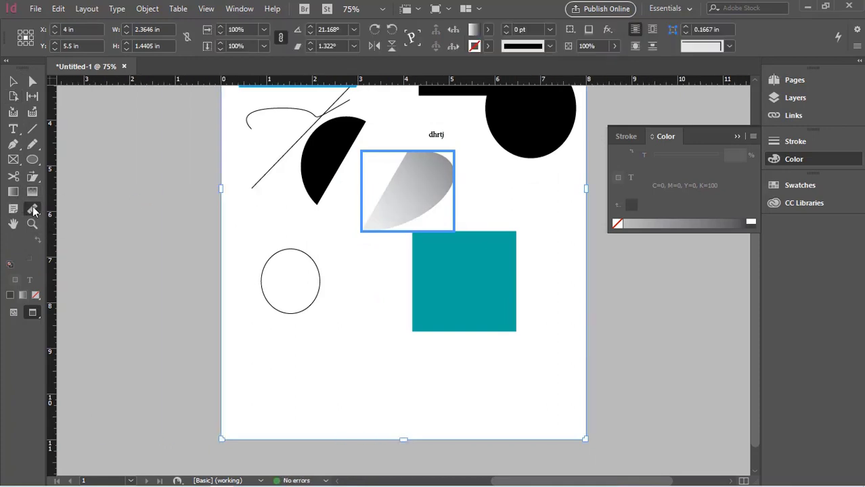
- Measure the distance along the underside of the teal square with the Measure tool
left_click(34, 211)
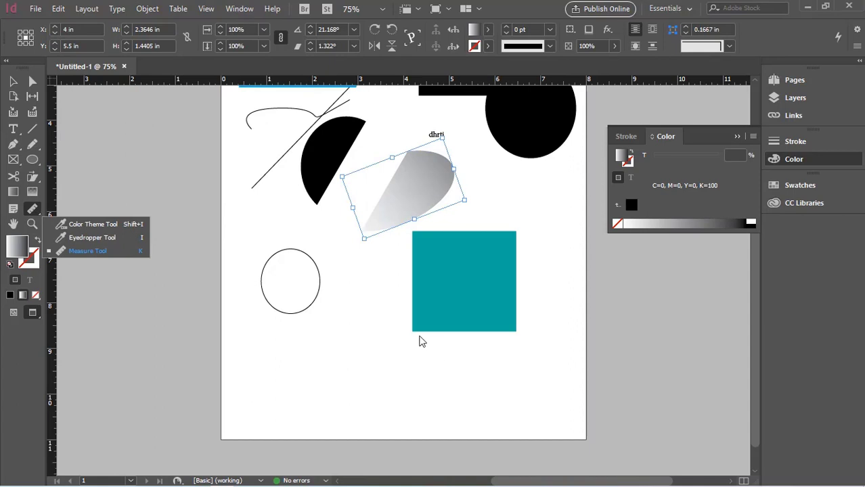
left_click(377, 286)
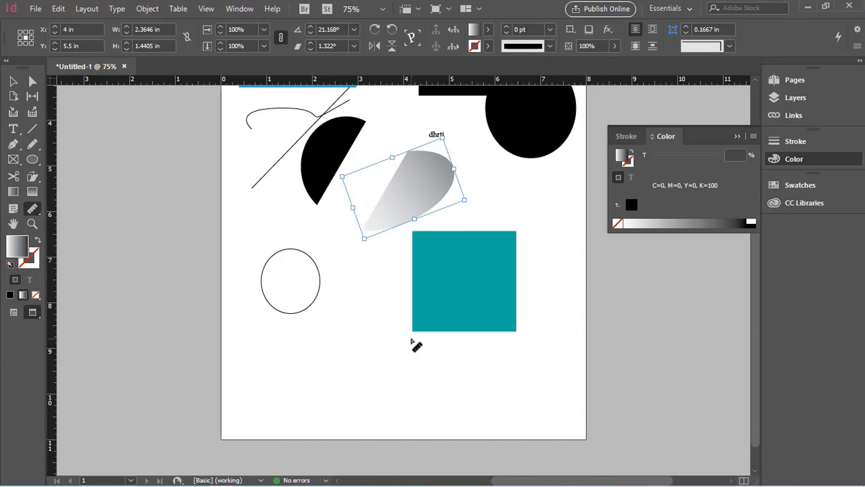
left_click_drag(413, 340, 535, 349)
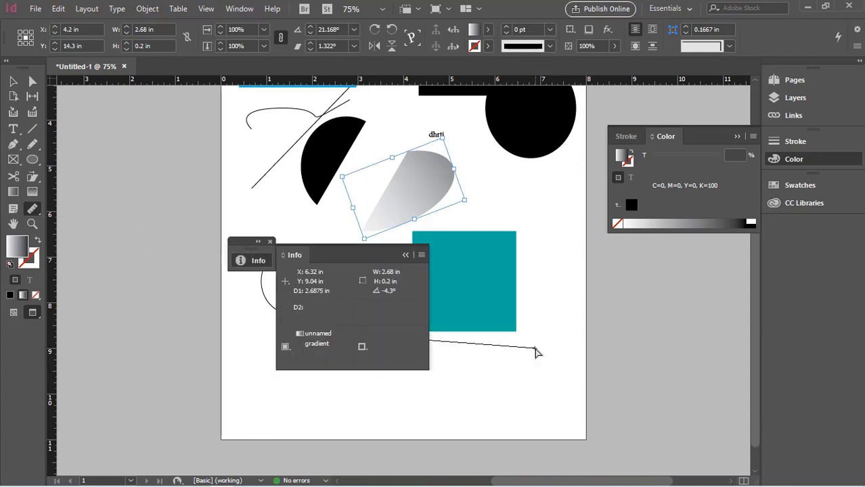
left_click(421, 256)
- Pan the page with the Hand tool, zoom in to 100% with the Zoom tool and return to the Selection tool
left_click(12, 223)
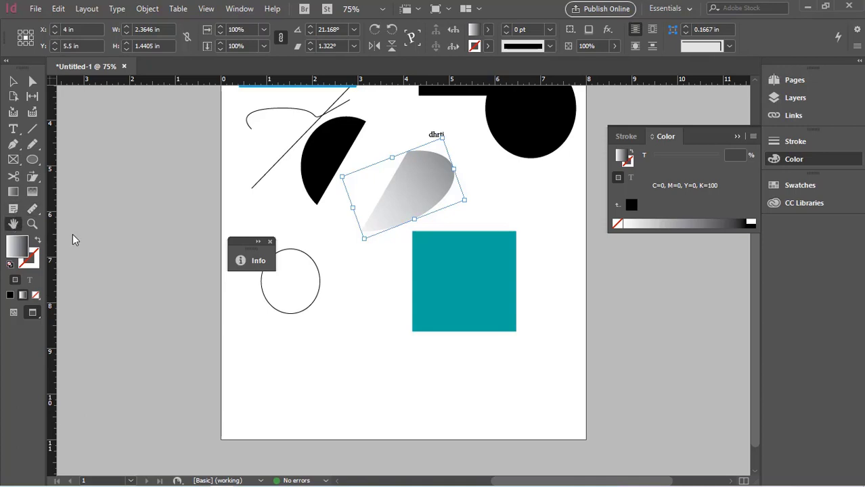
left_click_drag(382, 284, 314, 377)
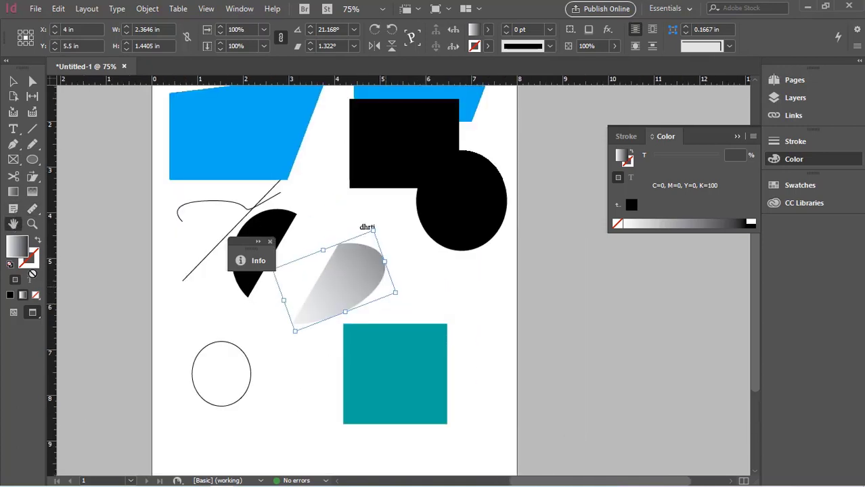
left_click(32, 224)
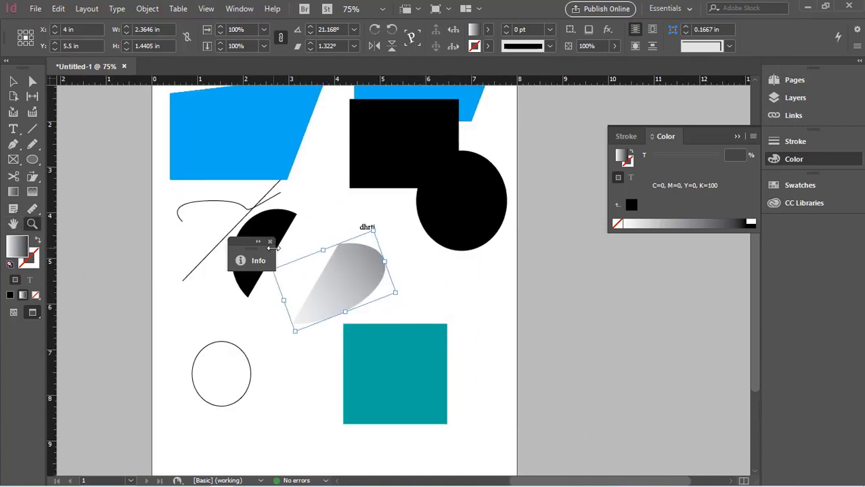
left_click(318, 193)
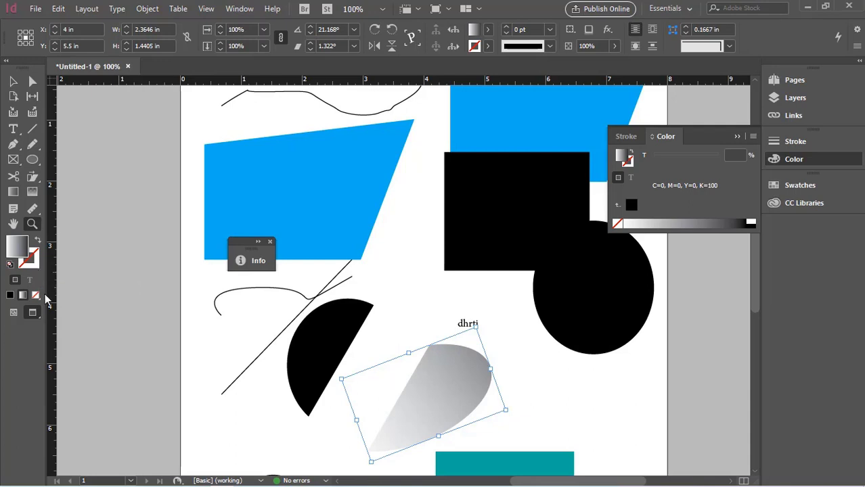
left_click(31, 311)
left_click(13, 83)
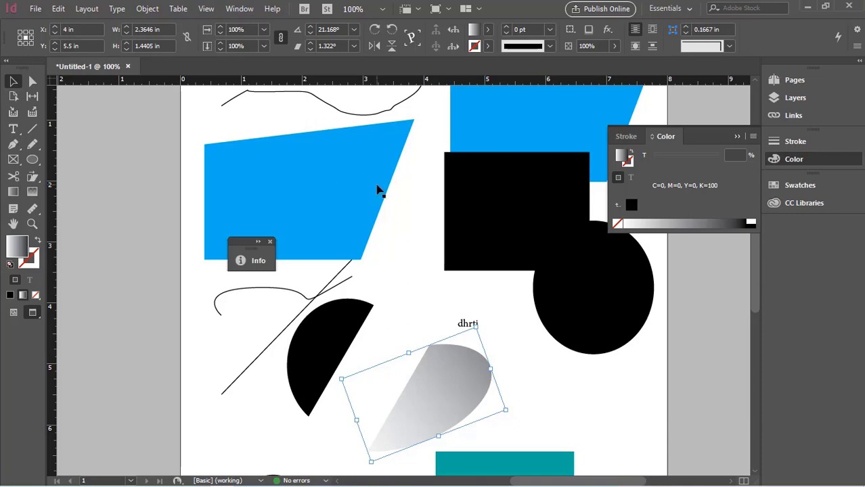